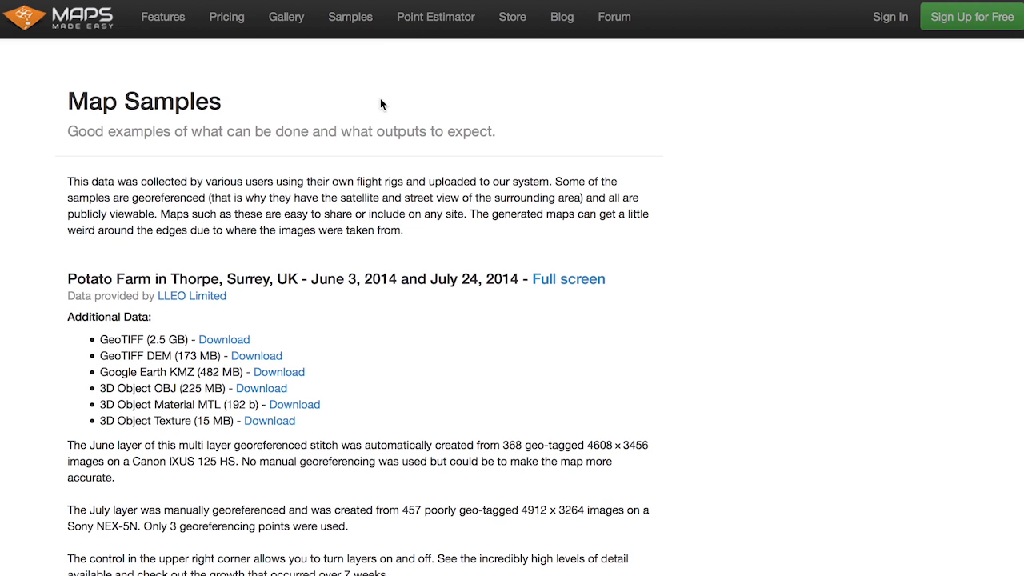
# - Open the Point Estimator page and bring its area map fully into view
pyautogui.click(416, 25)
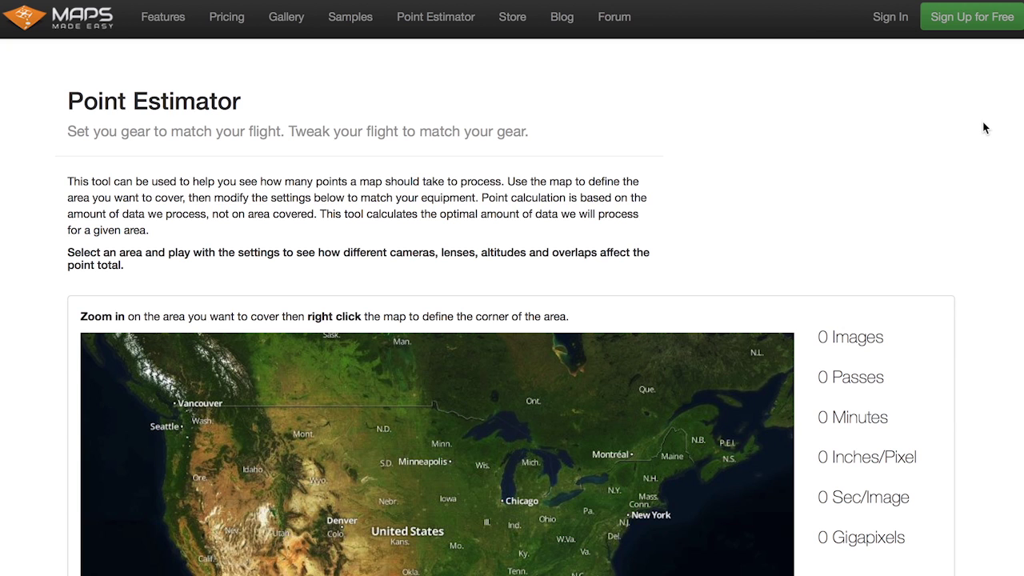
pyautogui.scroll(-1, 984, 128)
pyautogui.click(602, 152)
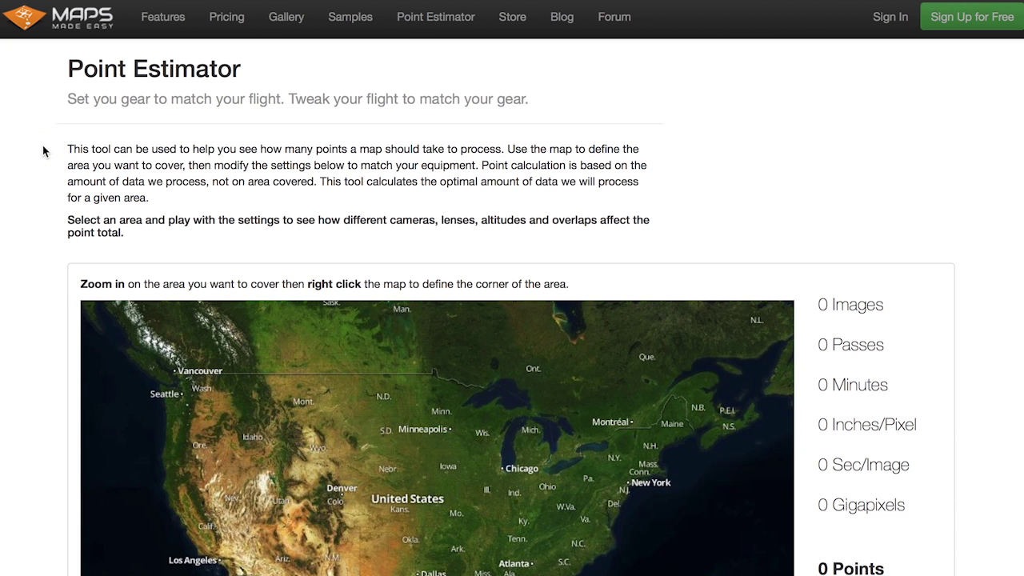
pyautogui.scroll(-2, 43, 147)
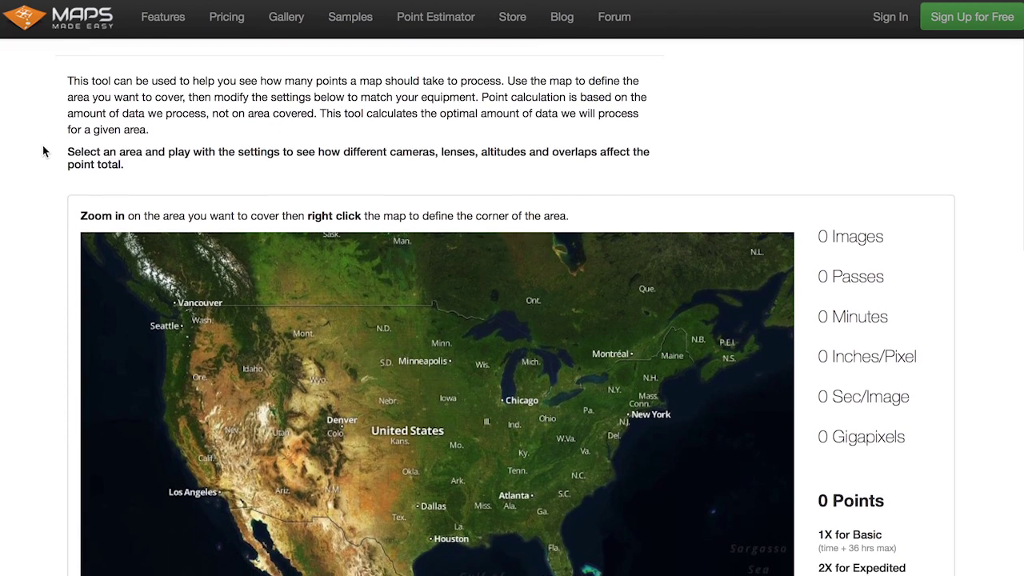
pyautogui.scroll(-4, 43, 151)
pyautogui.scroll(1, 43, 145)
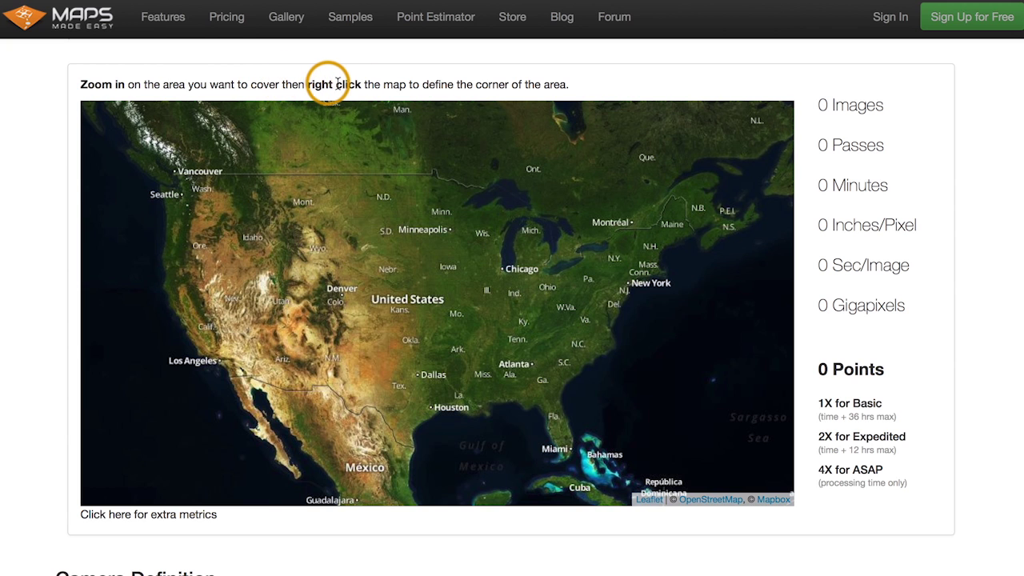
# - Place the corner of the survey area on the map in downtown San Diego, near the Marina District
pyautogui.moveTo(230, 370); pyautogui.dragTo(436, 318)
pyautogui.scroll(5, 436, 317)
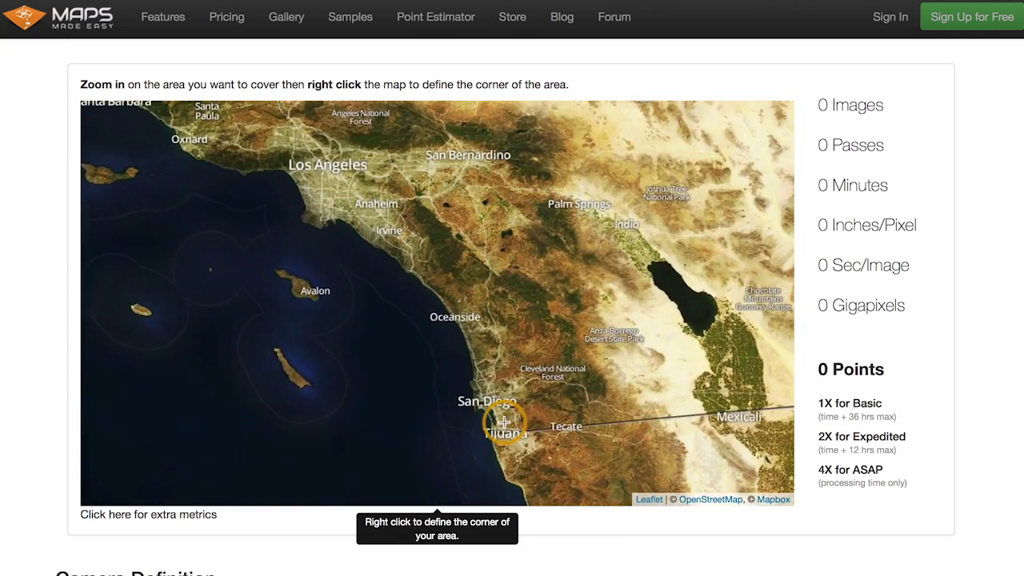
pyautogui.scroll(2, 499, 396)
pyautogui.moveTo(498, 390); pyautogui.dragTo(433, 268)
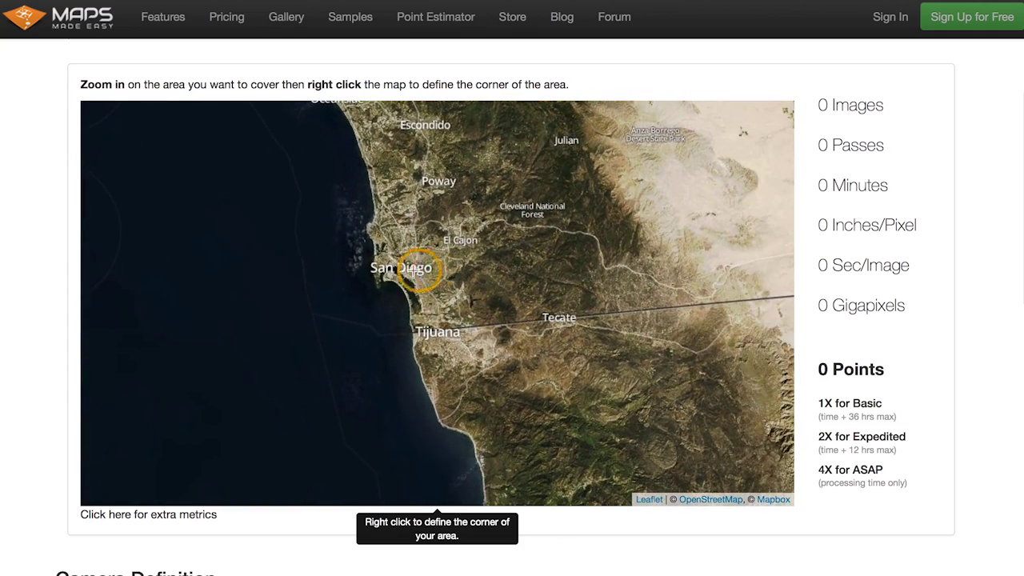
pyautogui.scroll(3, 393, 269)
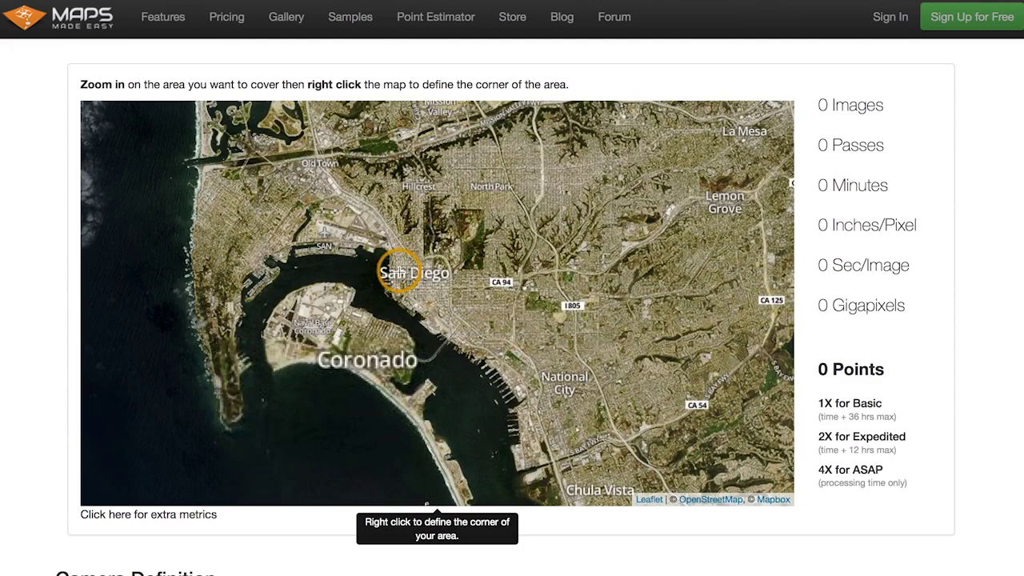
pyautogui.scroll(1, 399, 272)
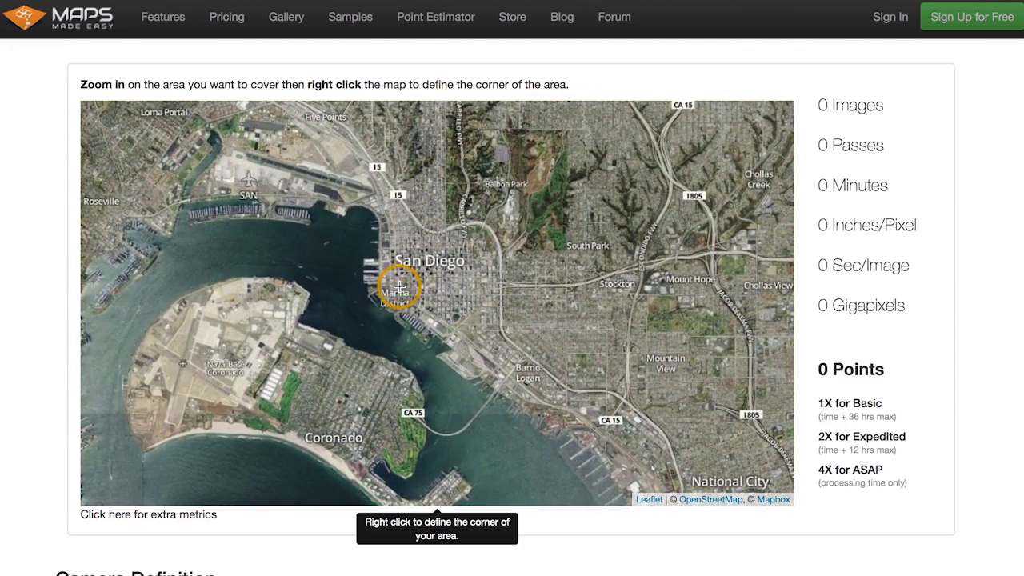
pyautogui.scroll(2, 398, 285)
pyautogui.scroll(1, 398, 285)
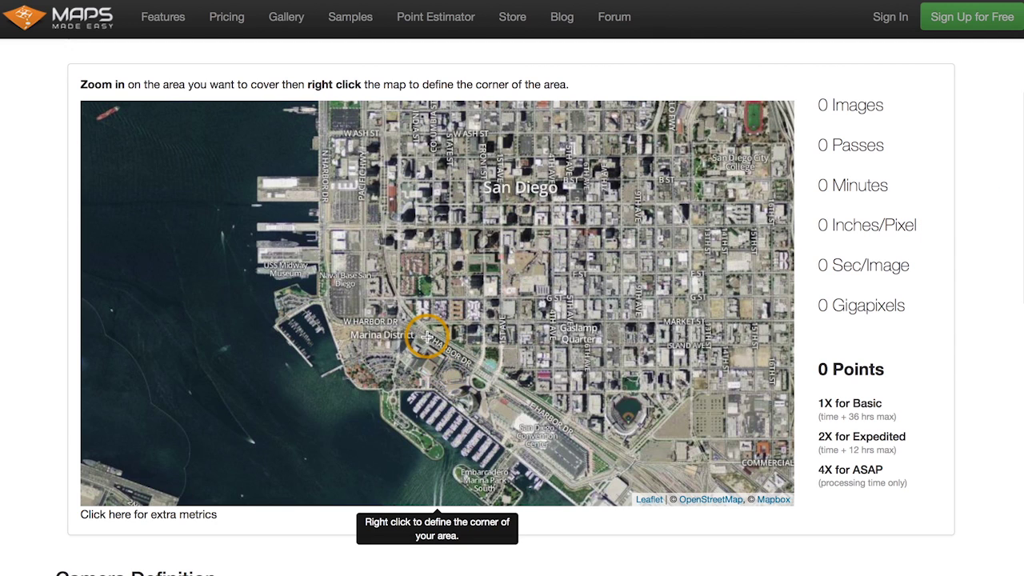
pyautogui.rightClick(402, 302)
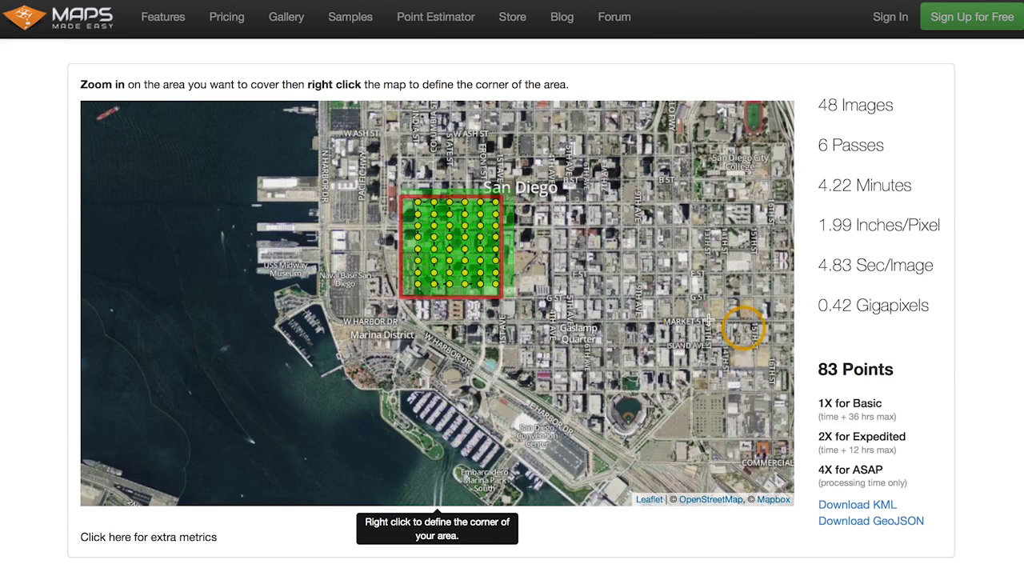
# - Examine the planned passes and image positions inside the survey area in downtown San Diego
pyautogui.click(457, 240)
pyautogui.scroll(2, 457, 240)
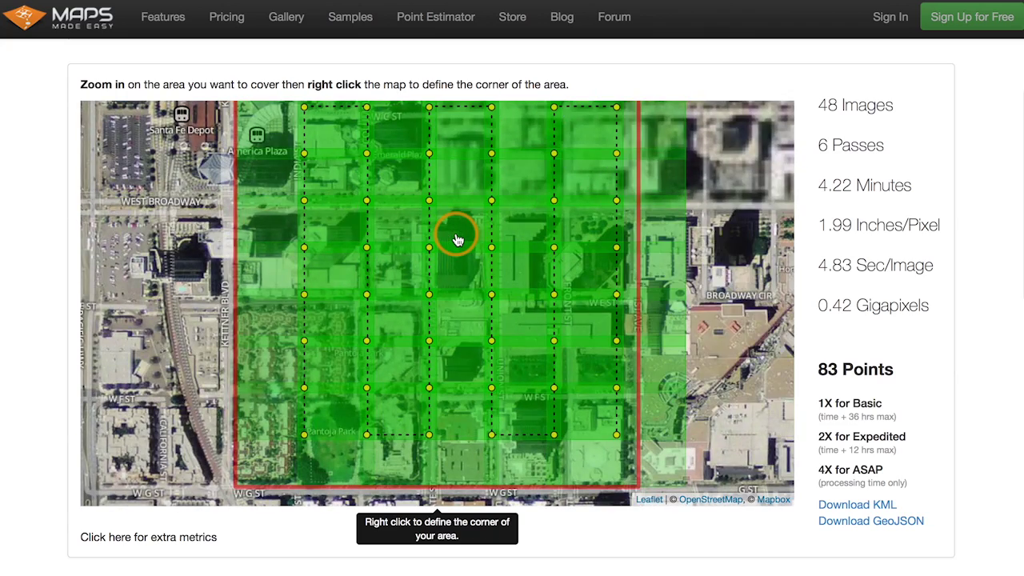
pyautogui.scroll(-1, 457, 240)
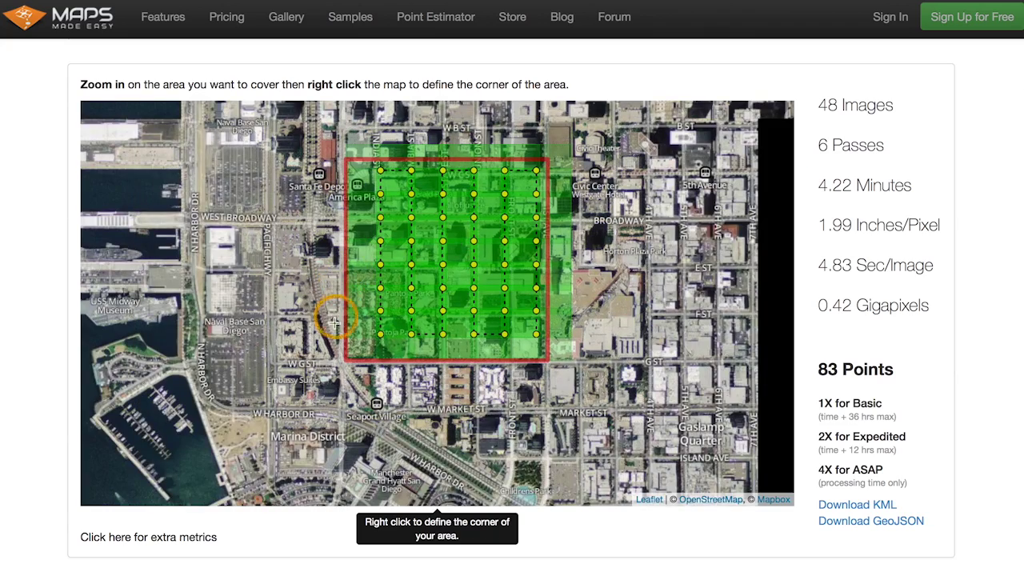
pyautogui.click(352, 171)
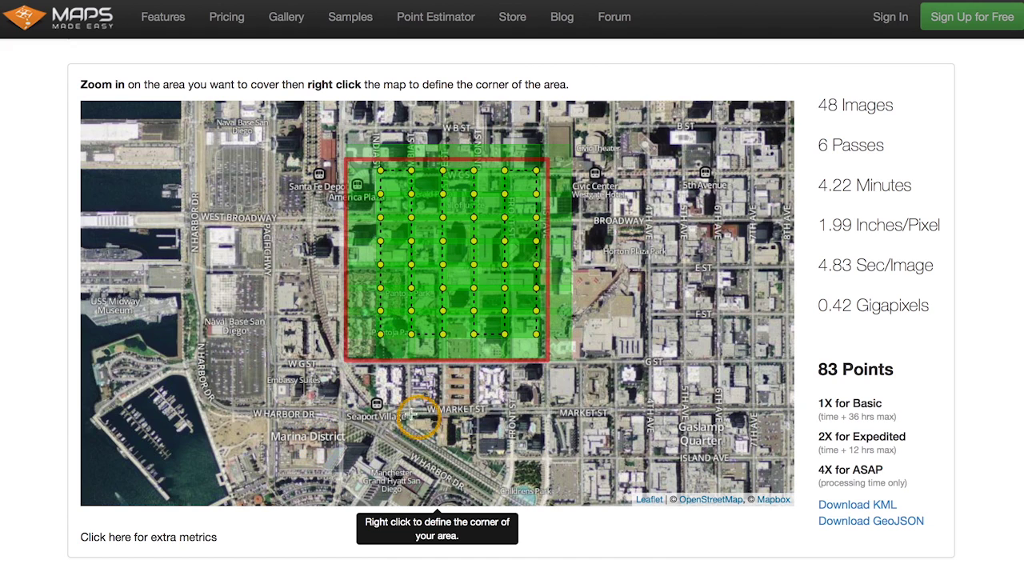
# - Choose GoPro Hero 3+ Silver (5.5 mm) as the camera in the camera definition
pyautogui.scroll(-1, 988, 340)
pyautogui.scroll(-5, 988, 340)
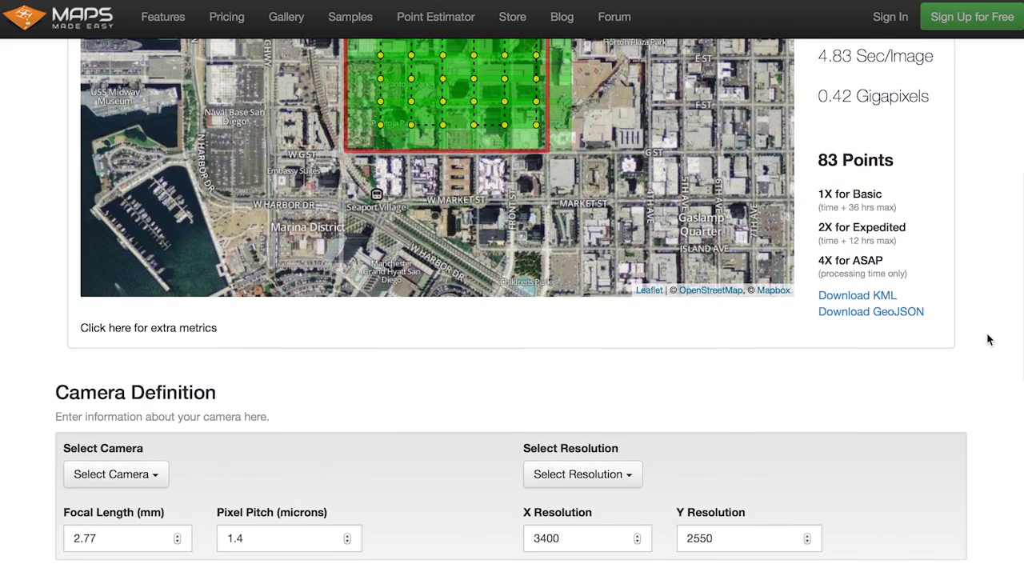
pyautogui.click(156, 472)
pyautogui.scroll(-1, 344, 432)
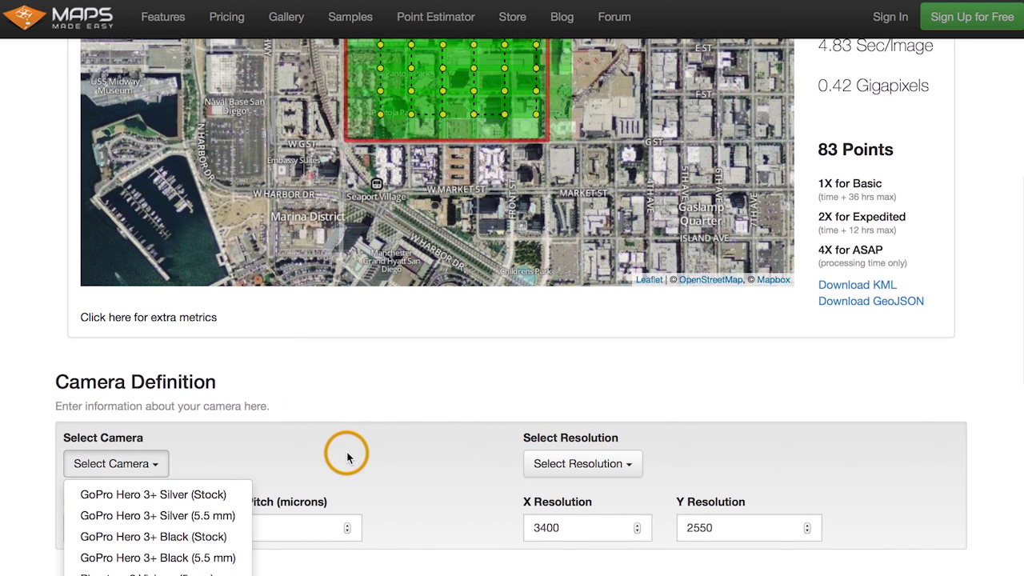
pyautogui.scroll(-1, 348, 456)
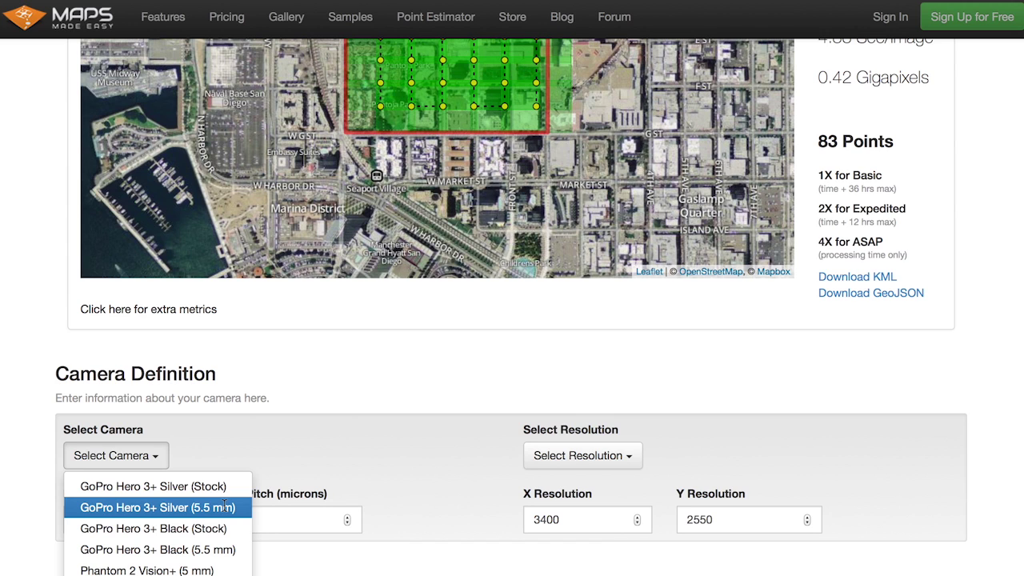
pyautogui.click(225, 505)
pyautogui.click(330, 420)
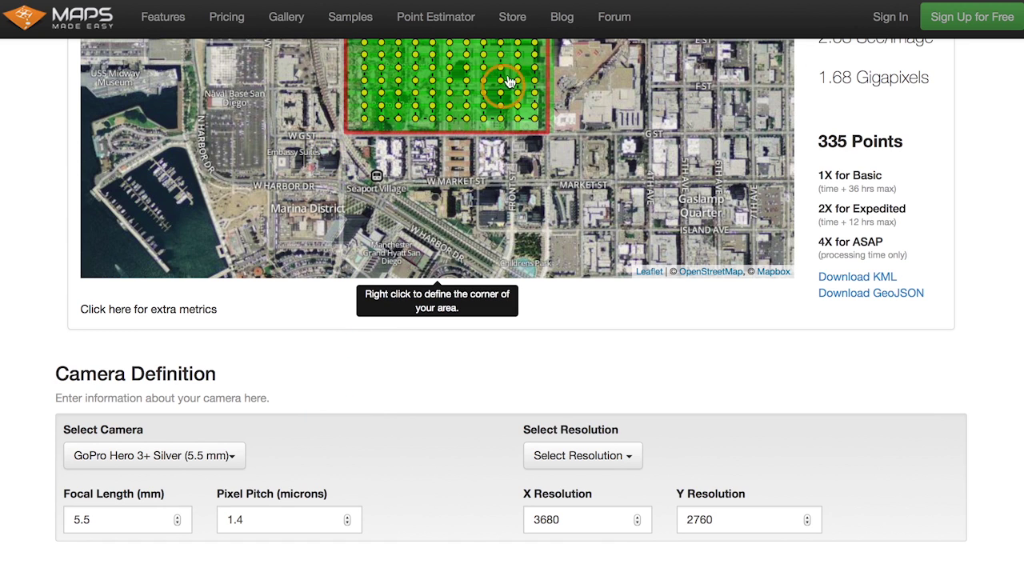
pyautogui.click(340, 304)
pyautogui.click(279, 364)
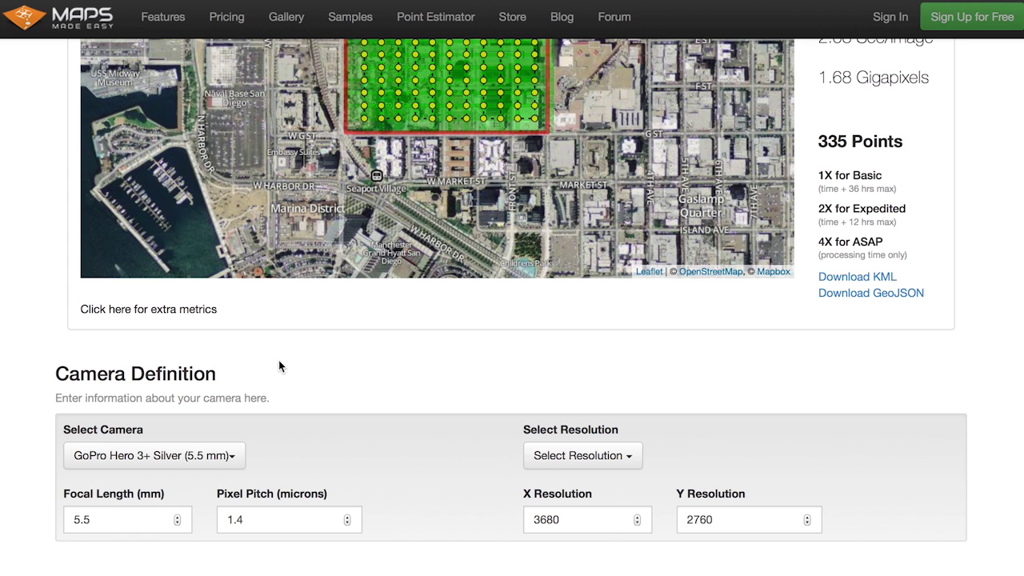
pyautogui.click(282, 381)
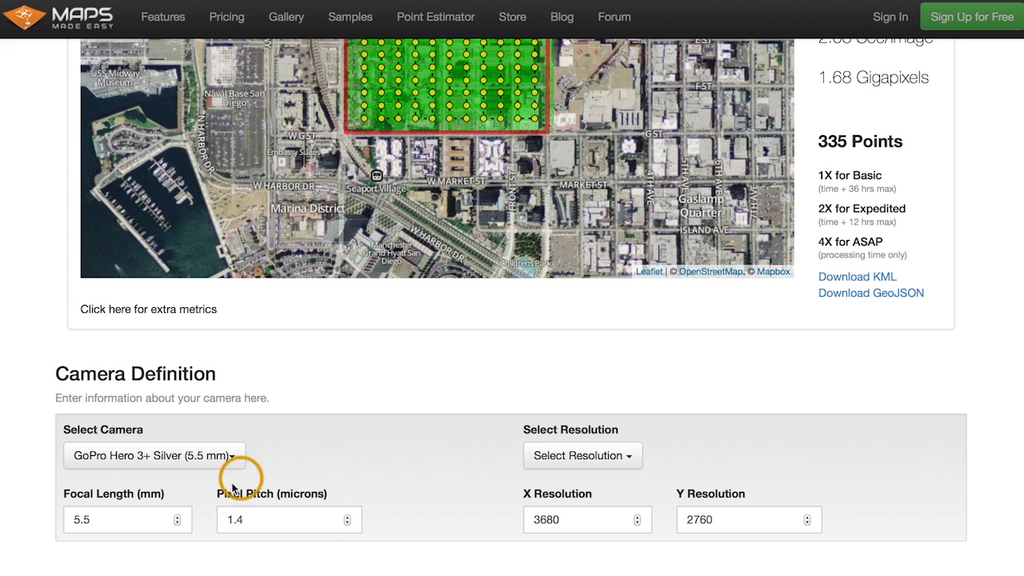
pyautogui.moveTo(64, 494); pyautogui.dragTo(171, 494)
pyautogui.click(174, 495)
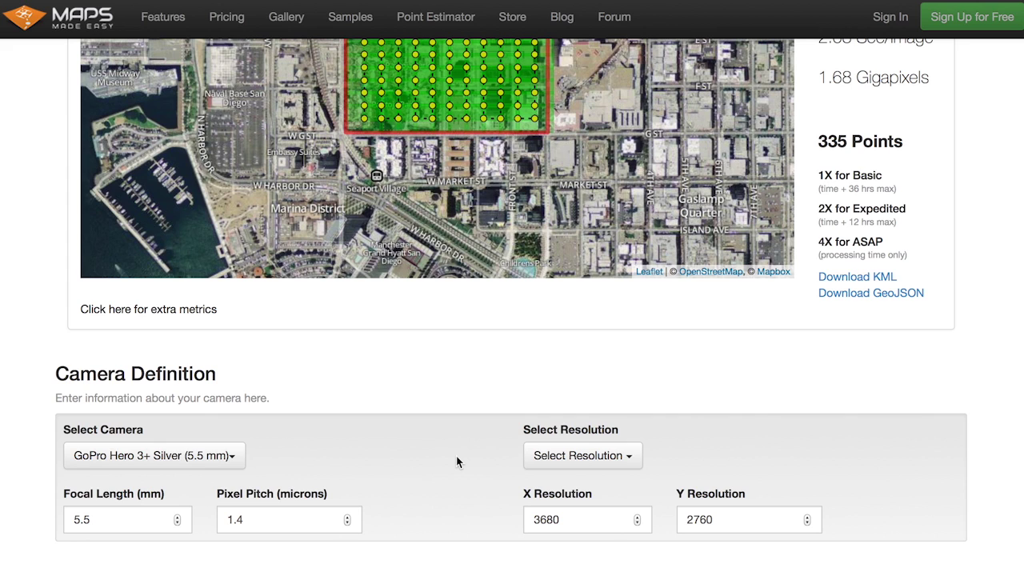
# - Try the GoPro Hero 3+ Silver (Stock) camera for comparison and return to GoPro Hero 3+ Silver (5.5 mm)
pyautogui.click(428, 455)
pyautogui.click(234, 457)
pyautogui.click(213, 486)
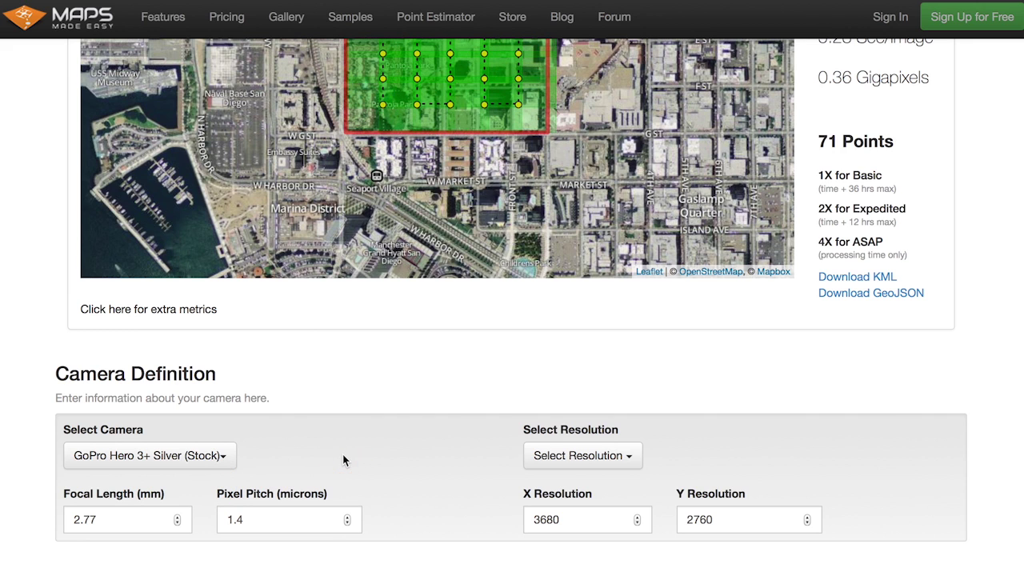
pyautogui.click(228, 456)
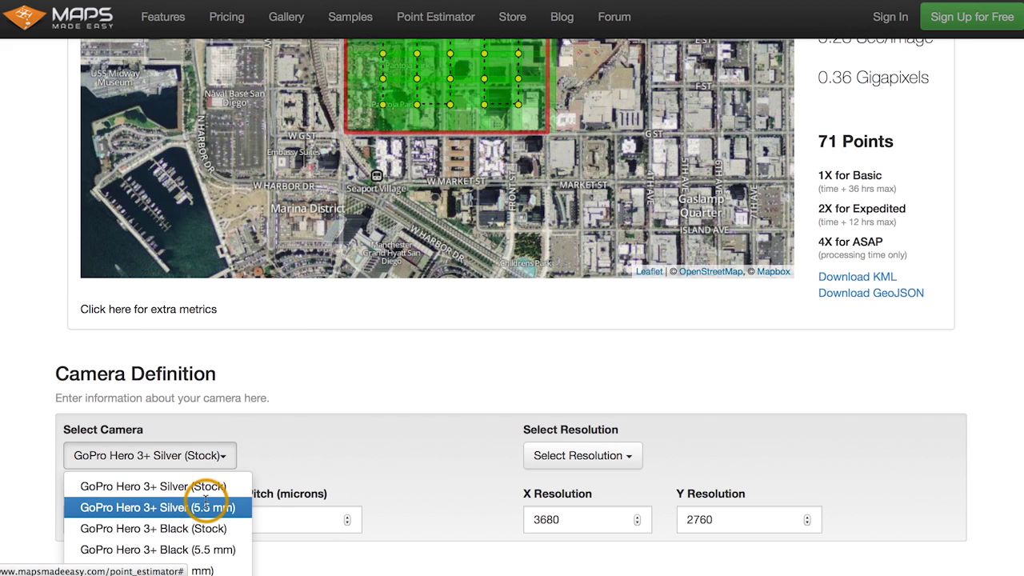
pyautogui.click(206, 502)
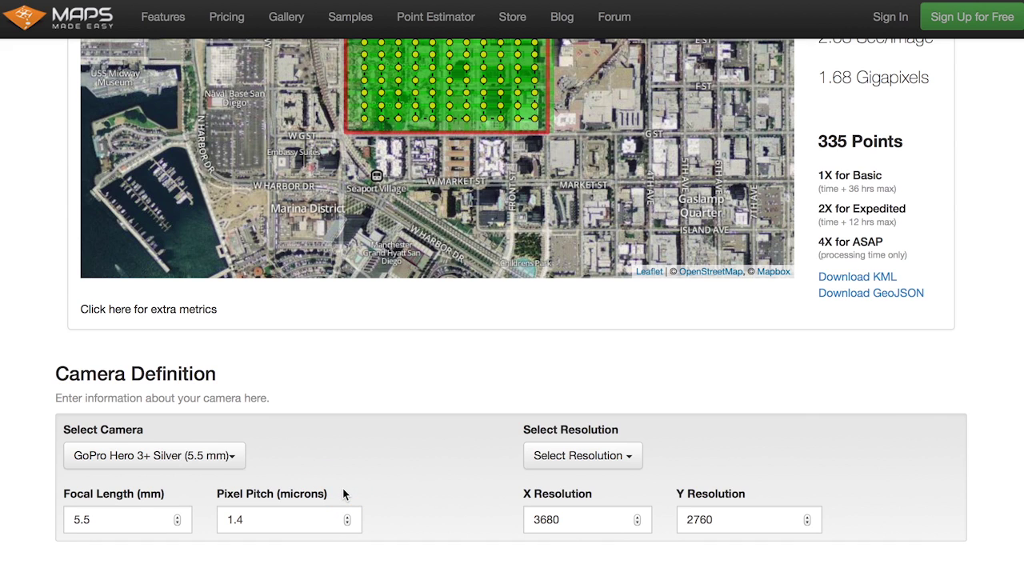
# - Try the Other camera option for custom values and return to GoPro Hero 3+ Silver (5.5 mm)
pyautogui.moveTo(397, 480)
pyautogui.mouseDown()
pyautogui.moveTo(403, 471)
pyautogui.moveTo(420, 478)
pyautogui.mouseUp()
pyautogui.click(237, 455)
pyautogui.scroll(-3, 360, 452)
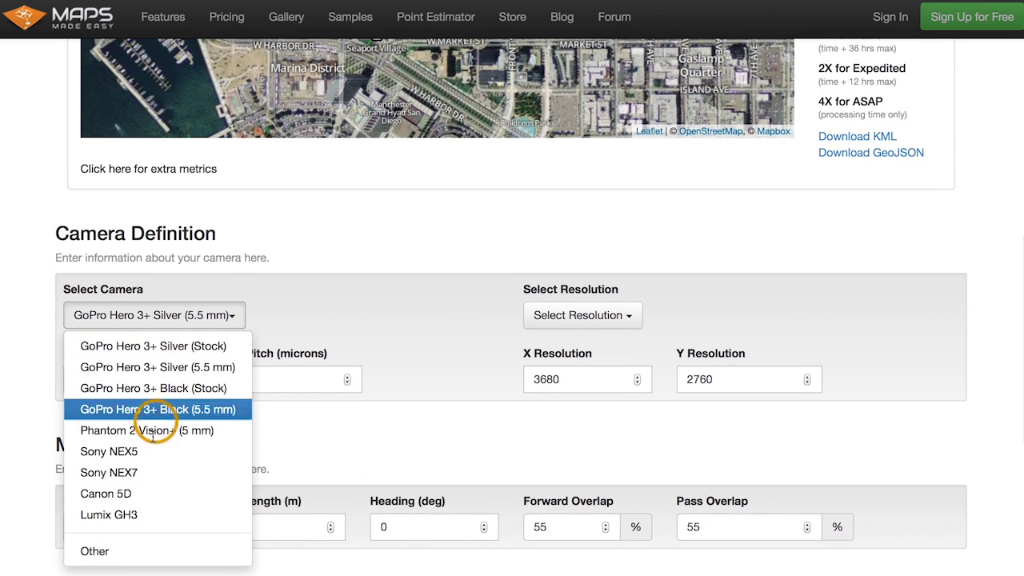
pyautogui.click(96, 550)
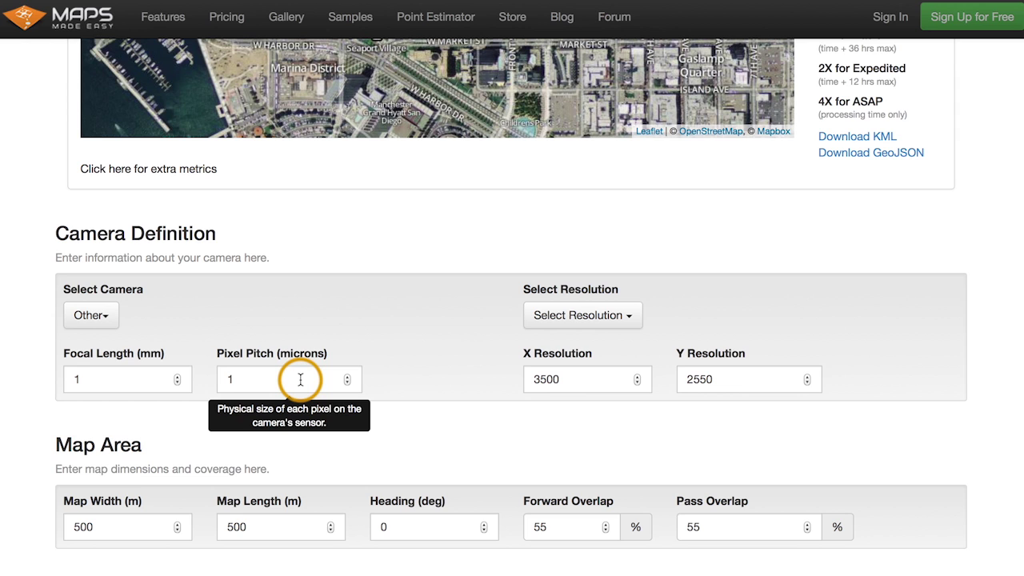
pyautogui.click(84, 318)
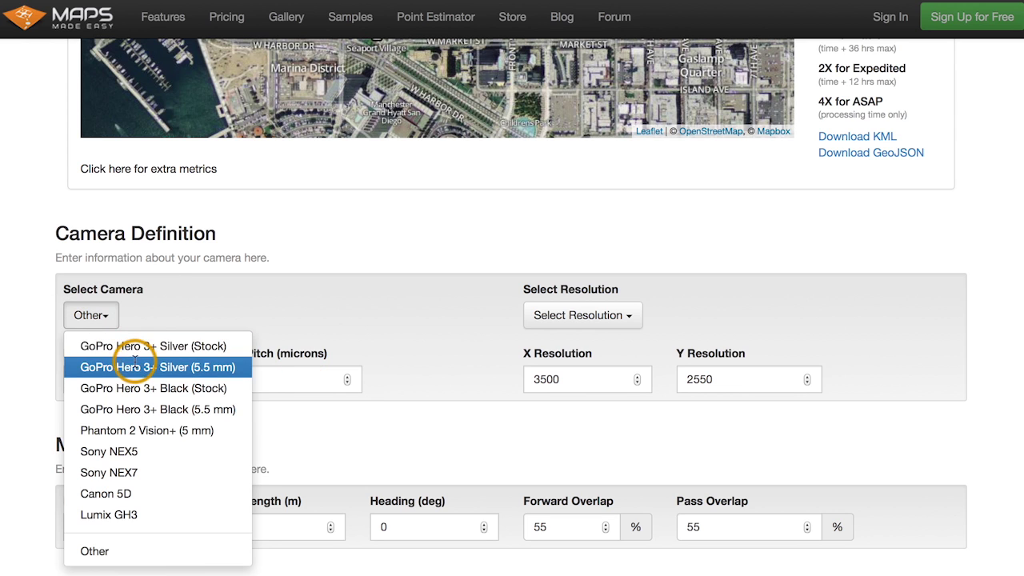
pyautogui.click(134, 364)
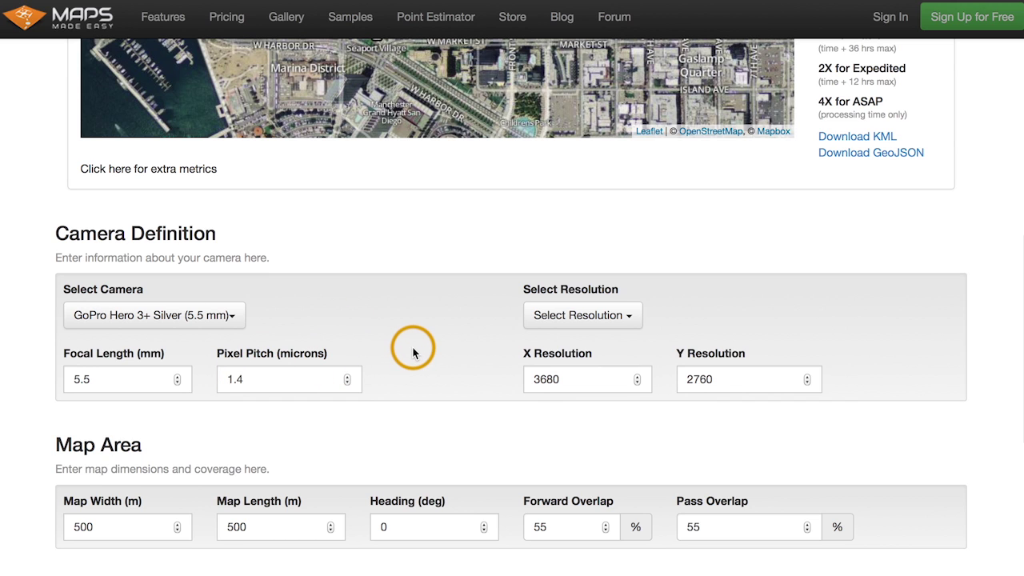
# - Set the map area to 1000 m wide and 1000 m long with a heading of 45 degrees
pyautogui.doubleClick(111, 522)
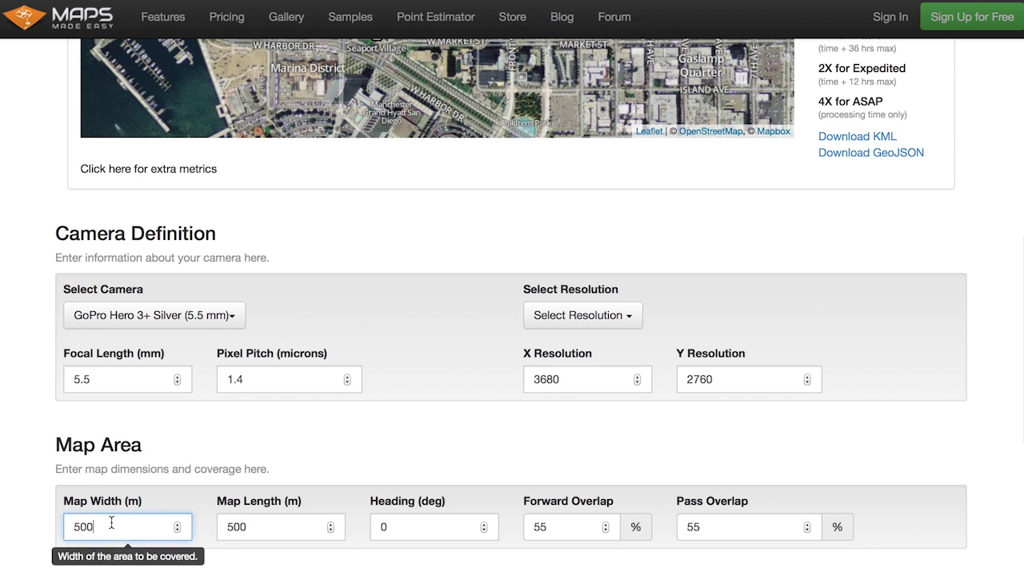
pyautogui.write('1000')
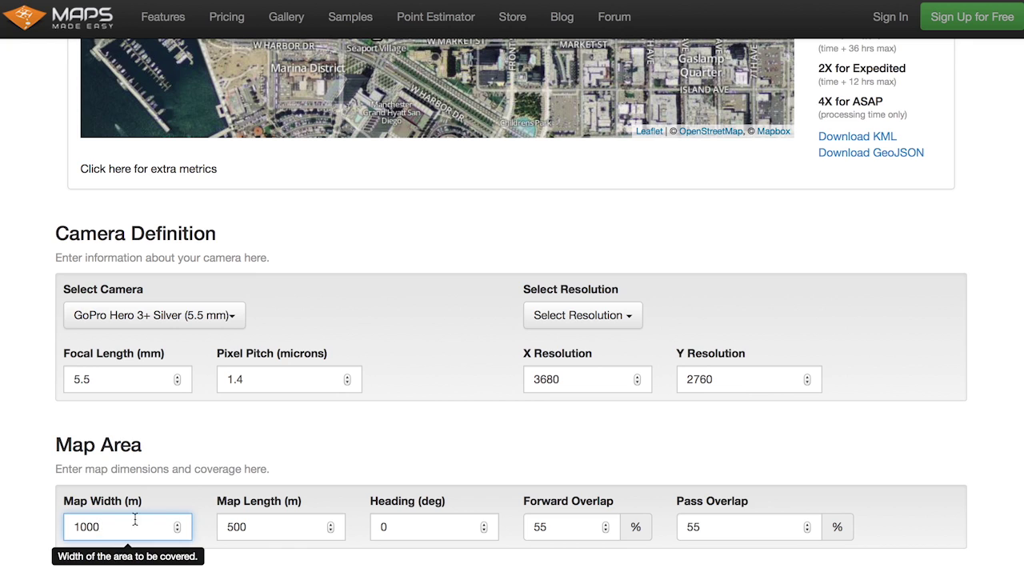
pyautogui.doubleClick(274, 528)
pyautogui.write('1000')
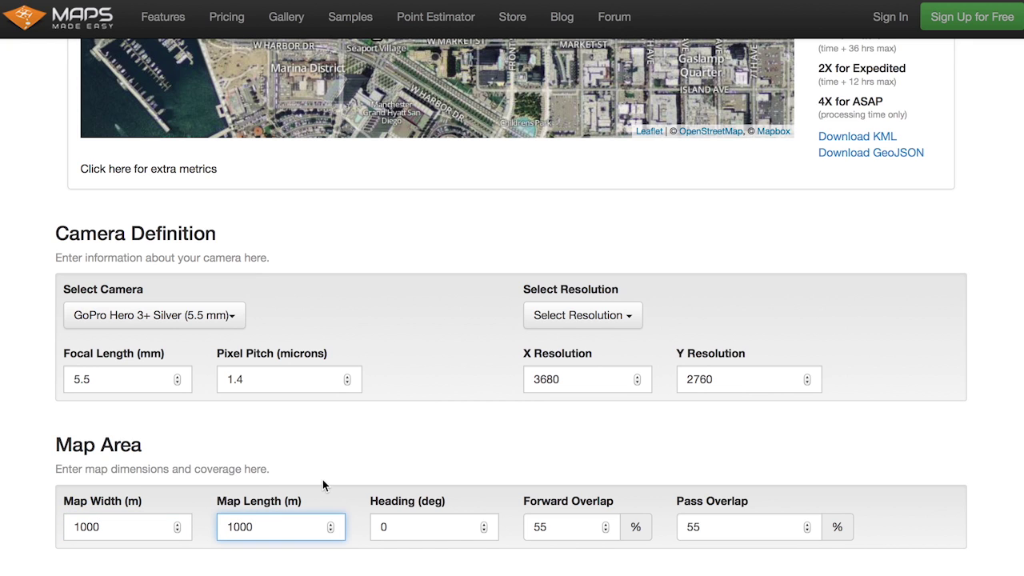
pyautogui.doubleClick(410, 525)
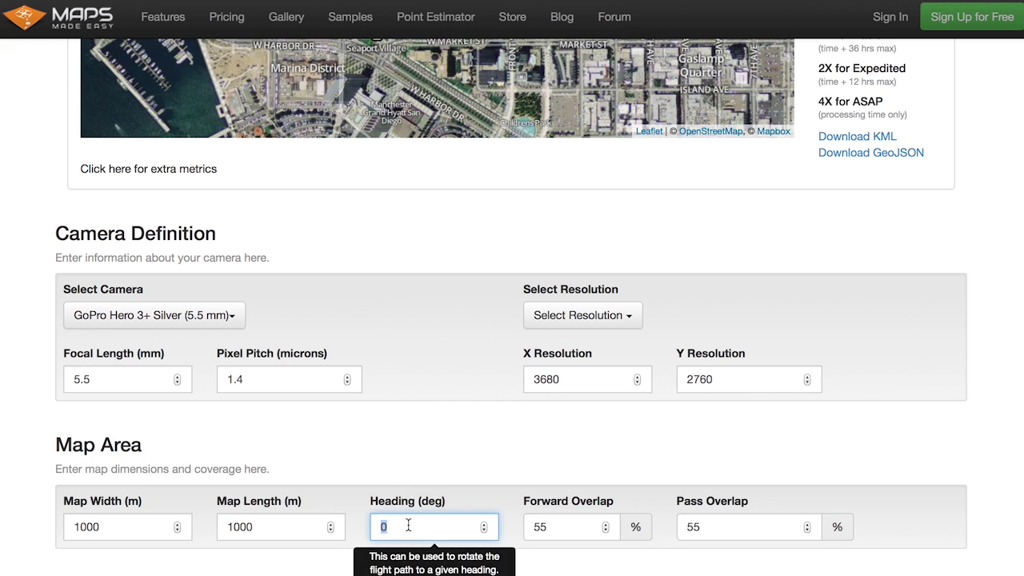
pyautogui.write('45')
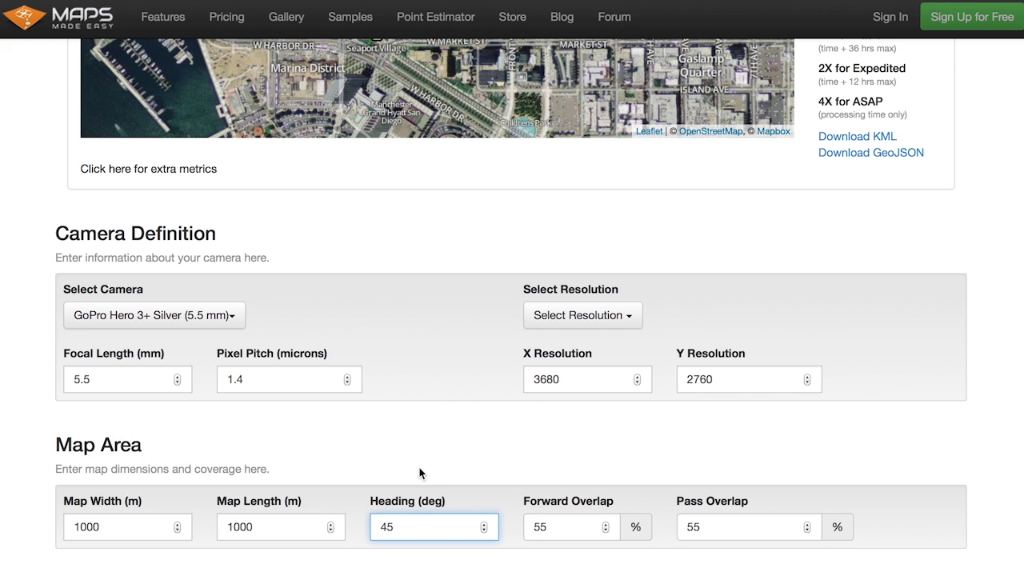
pyautogui.click(420, 468)
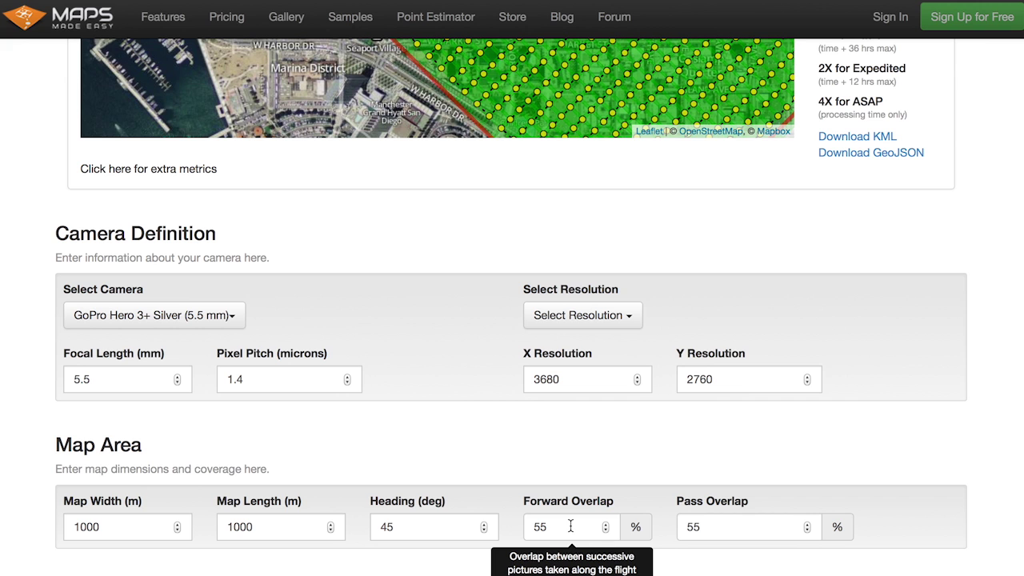
# - Review the forward overlap setting, then the AGL altitude and speed under Flight Numbers
pyautogui.click(568, 524)
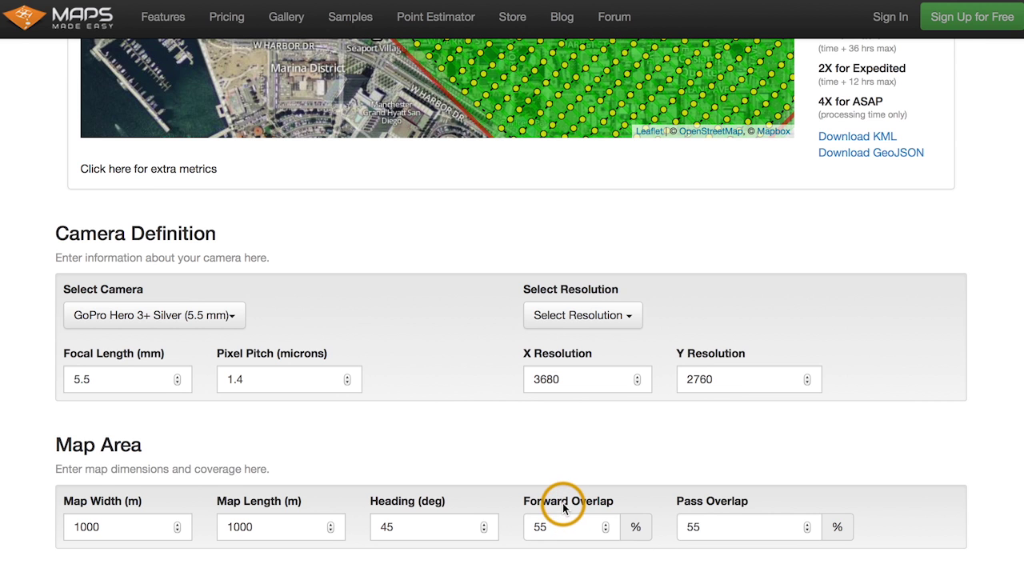
pyautogui.scroll(-3, 980, 457)
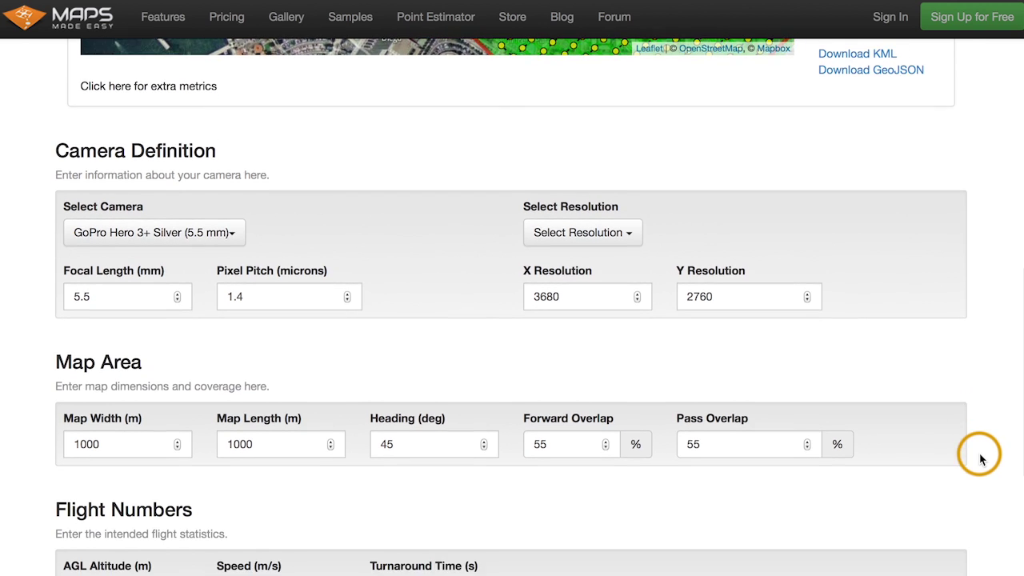
pyautogui.scroll(-1, 980, 458)
pyautogui.moveTo(133, 493)
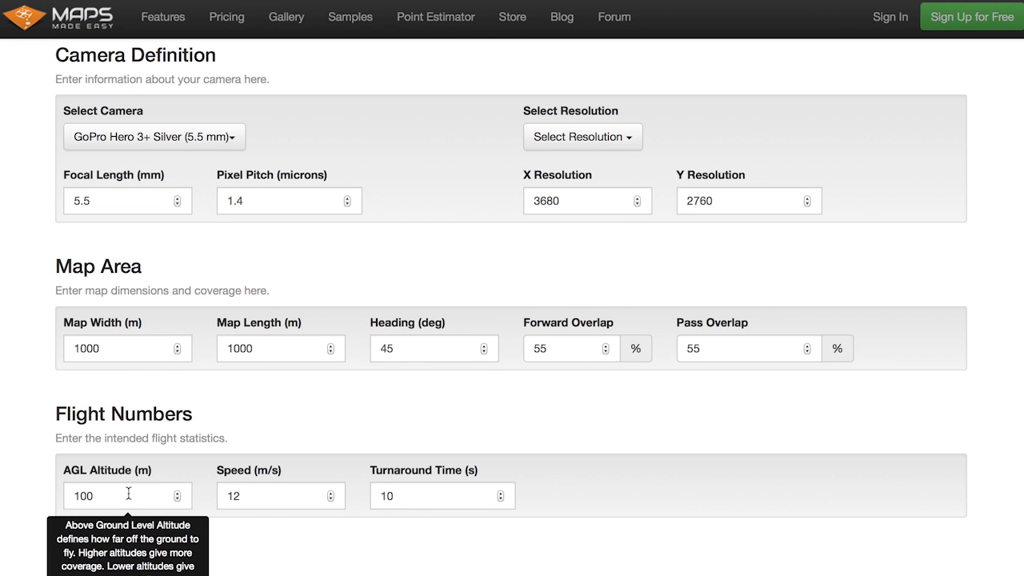
pyautogui.moveTo(64, 470); pyautogui.dragTo(120, 473)
pyautogui.click(122, 471)
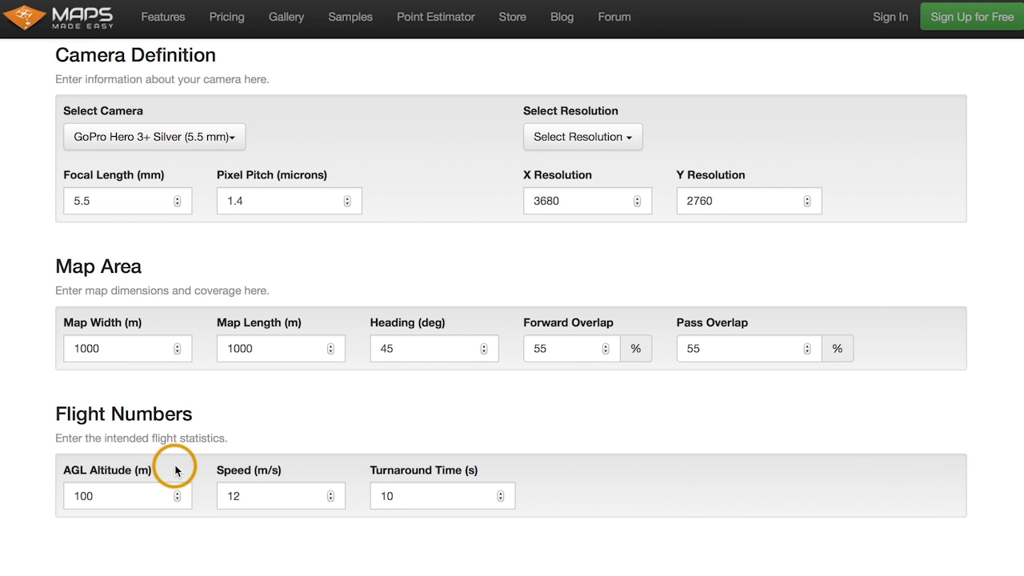
pyautogui.moveTo(128, 484)
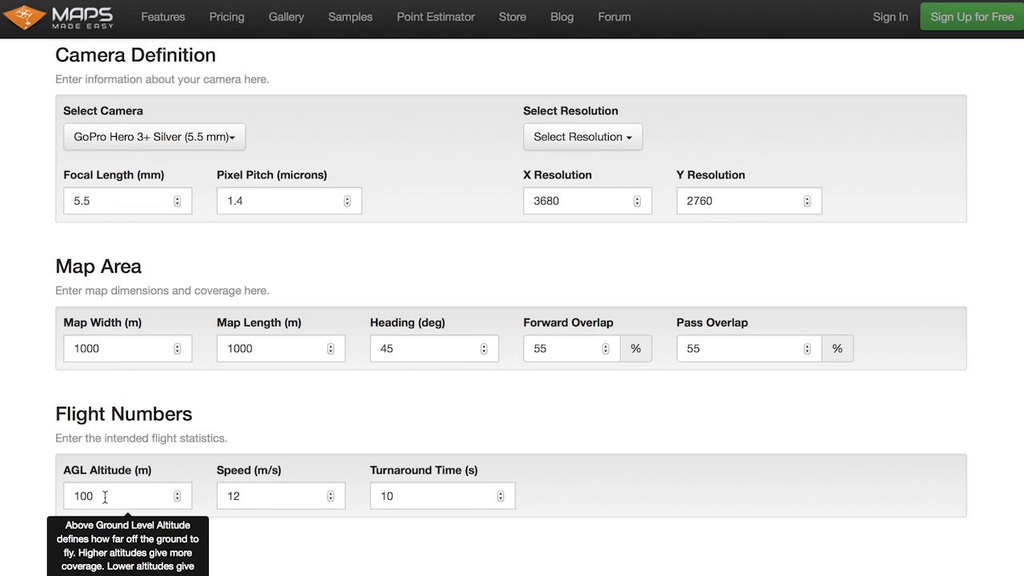
pyautogui.click(102, 468)
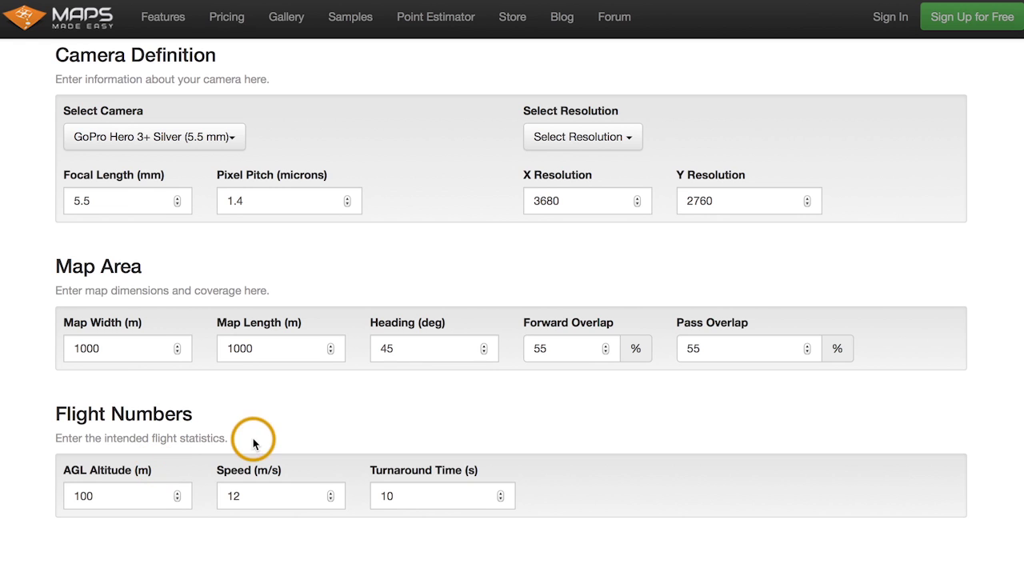
pyautogui.doubleClick(256, 496)
pyautogui.click(278, 438)
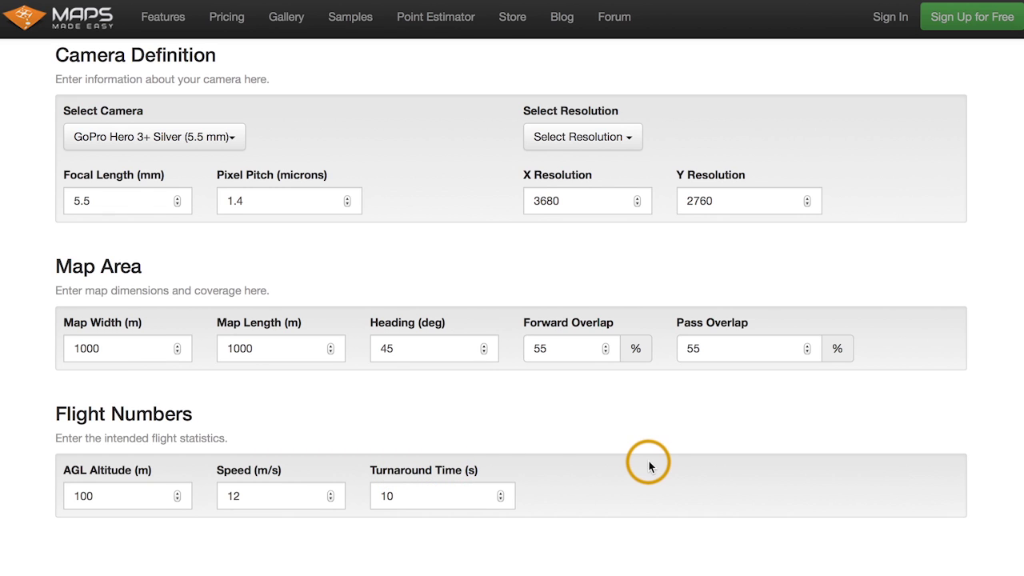
# - Examine the whole planned area on the map and its estimated image count, passes, flight minutes and inches per pixel
pyautogui.scroll(3, 960, 422)
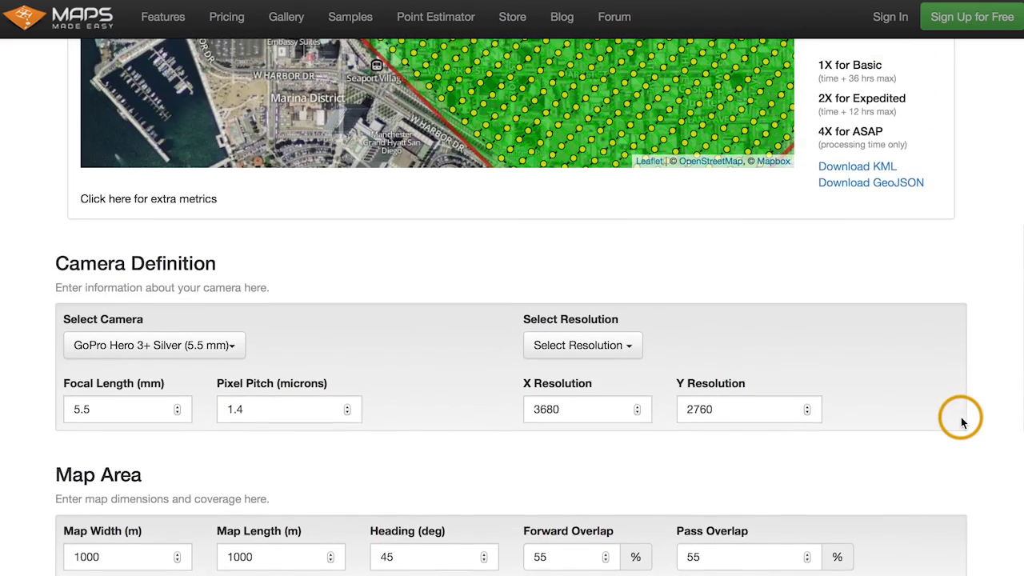
pyautogui.scroll(4, 961, 420)
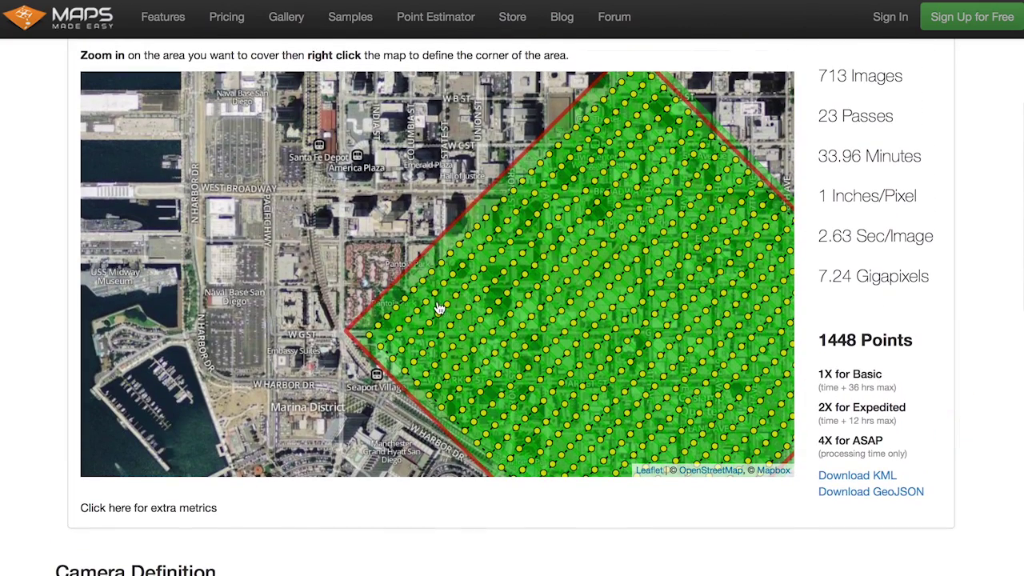
pyautogui.scroll(-1, 375, 264)
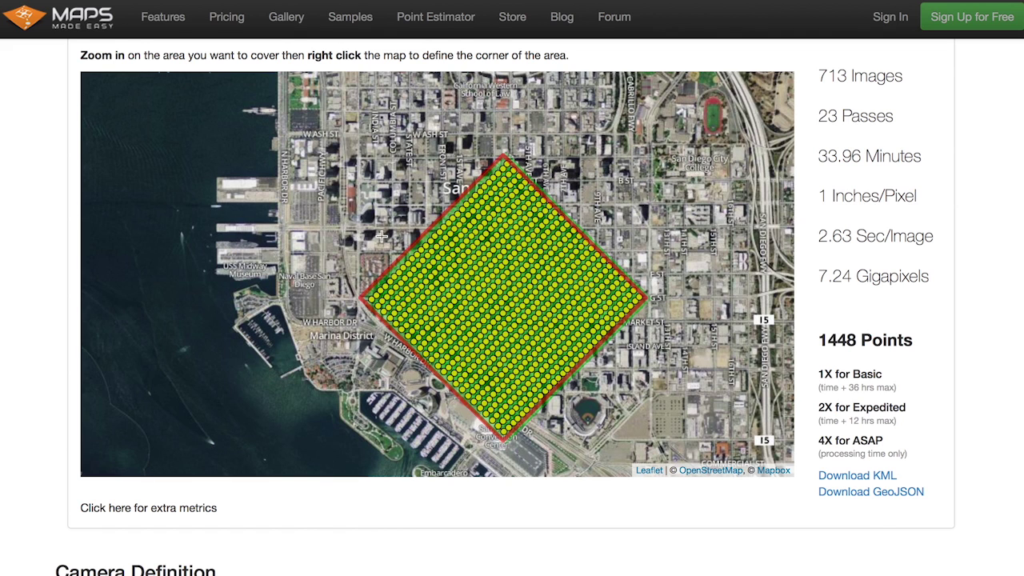
pyautogui.moveTo(821, 69)
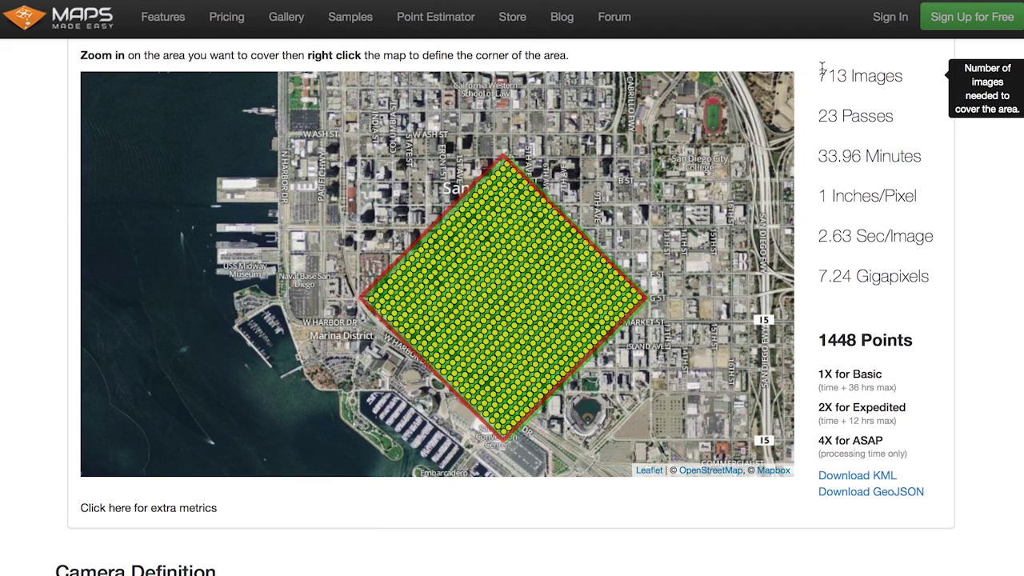
pyautogui.moveTo(822, 69); pyautogui.dragTo(906, 72)
pyautogui.click(908, 74)
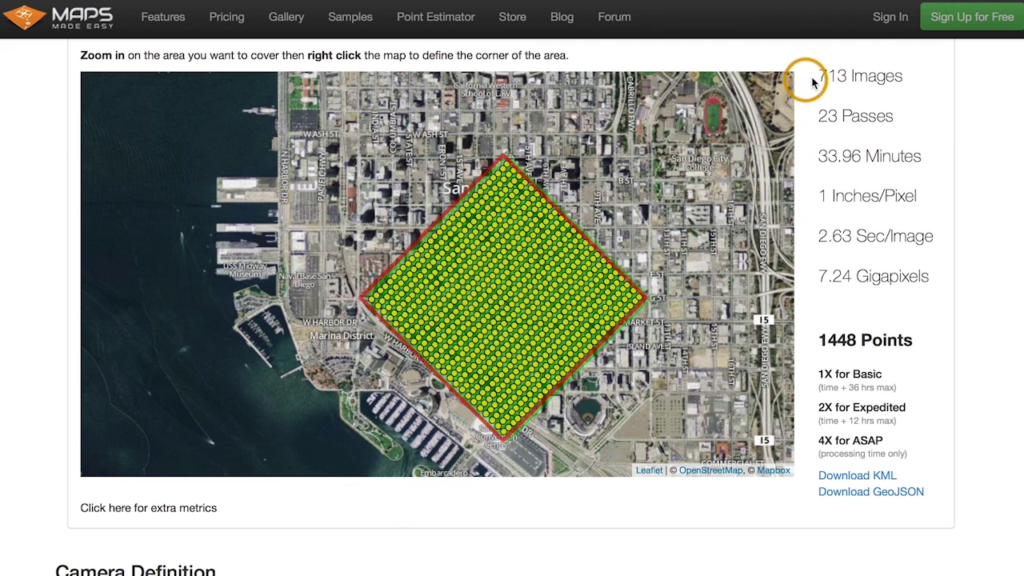
pyautogui.moveTo(874, 71)
pyautogui.moveTo(825, 112)
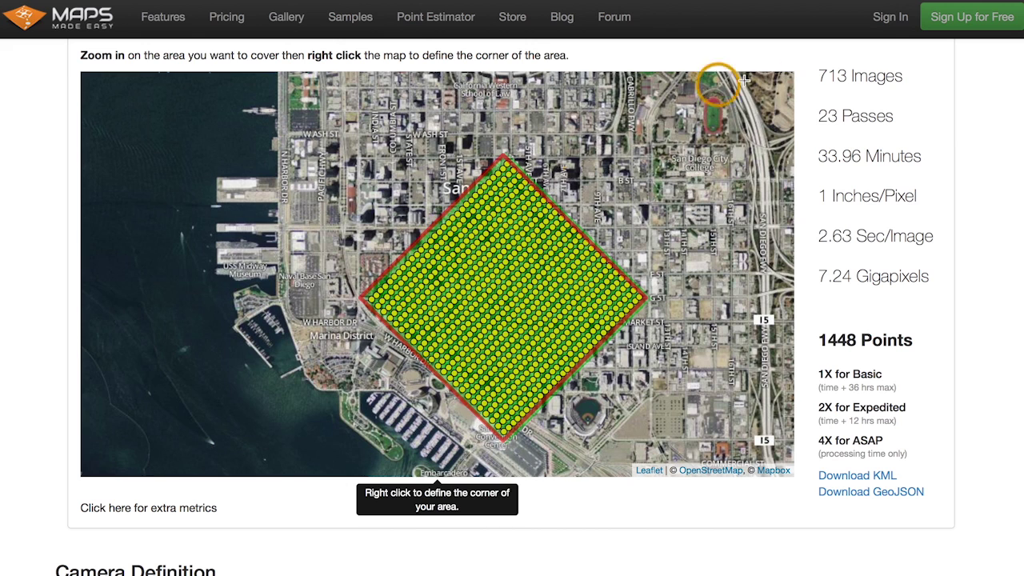
pyautogui.moveTo(830, 144)
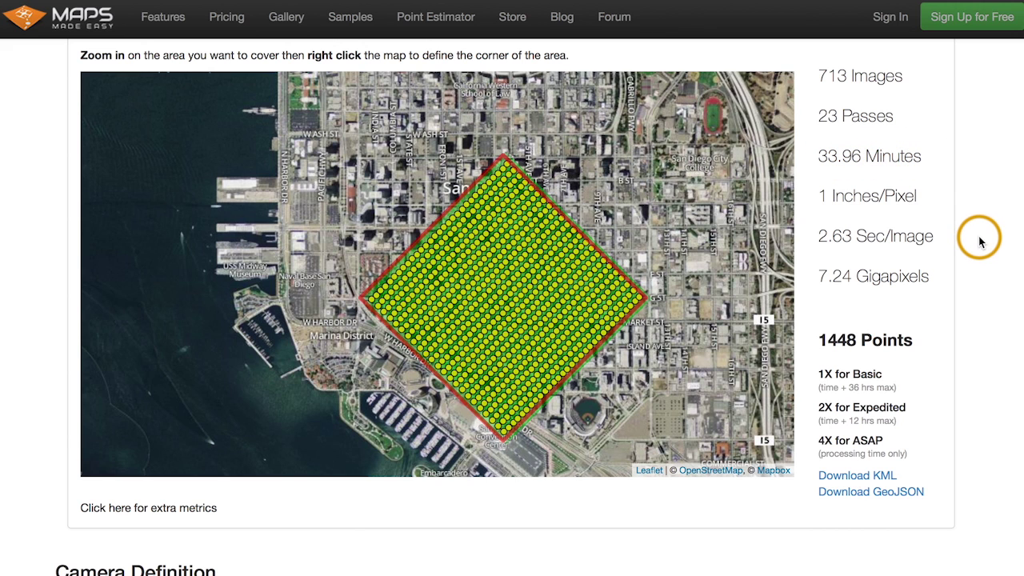
pyautogui.moveTo(817, 155); pyautogui.dragTo(926, 153)
pyautogui.click(926, 153)
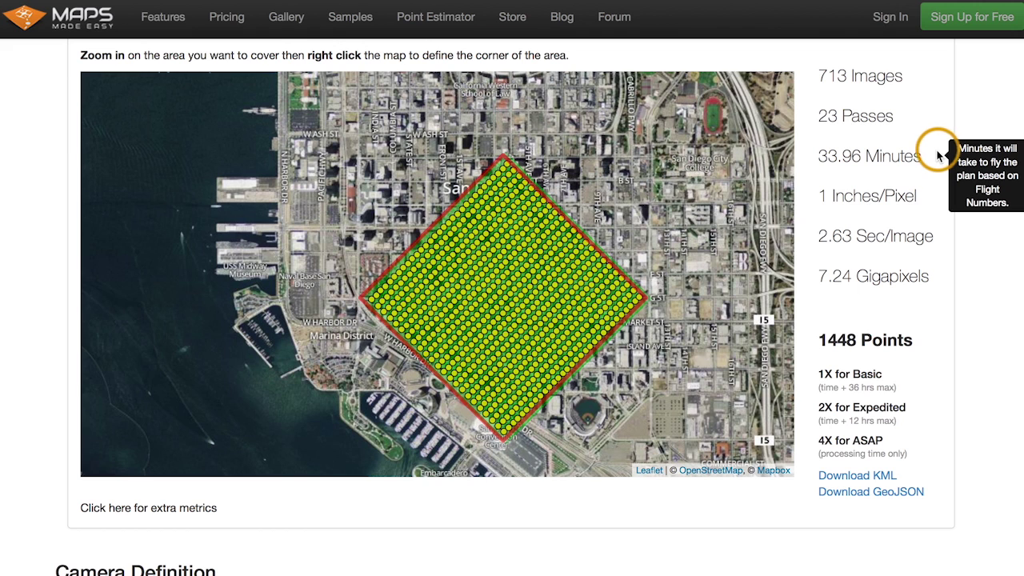
pyautogui.moveTo(828, 200)
pyautogui.moveTo(820, 200); pyautogui.dragTo(920, 199)
pyautogui.click(922, 199)
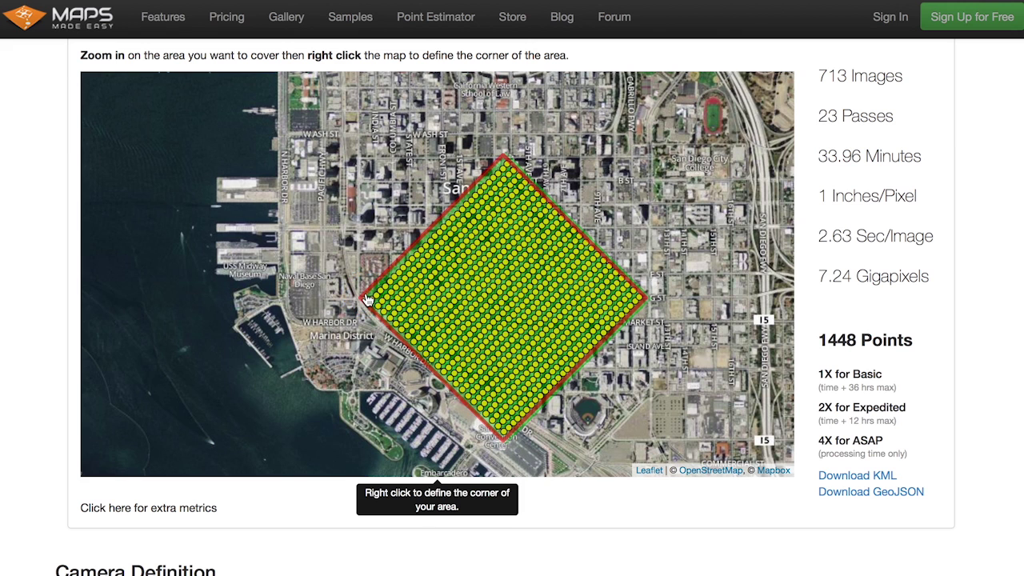
# - Inspect the flight lines and image footprints at the area's western corner near Kettner Blvd, along with the inches-per-pixel estimate
pyautogui.scroll(5, 366, 300)
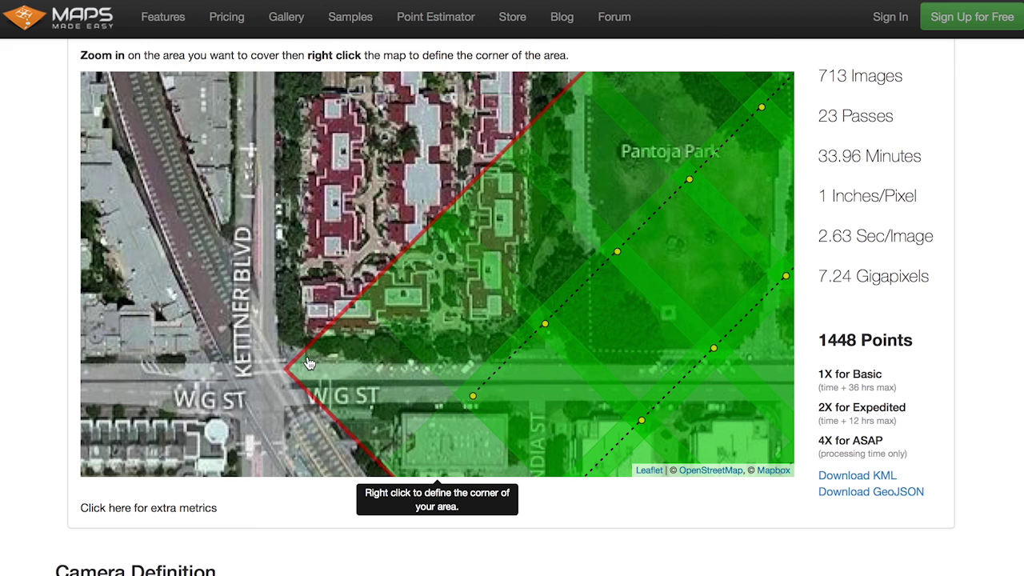
pyautogui.doubleClick(403, 367)
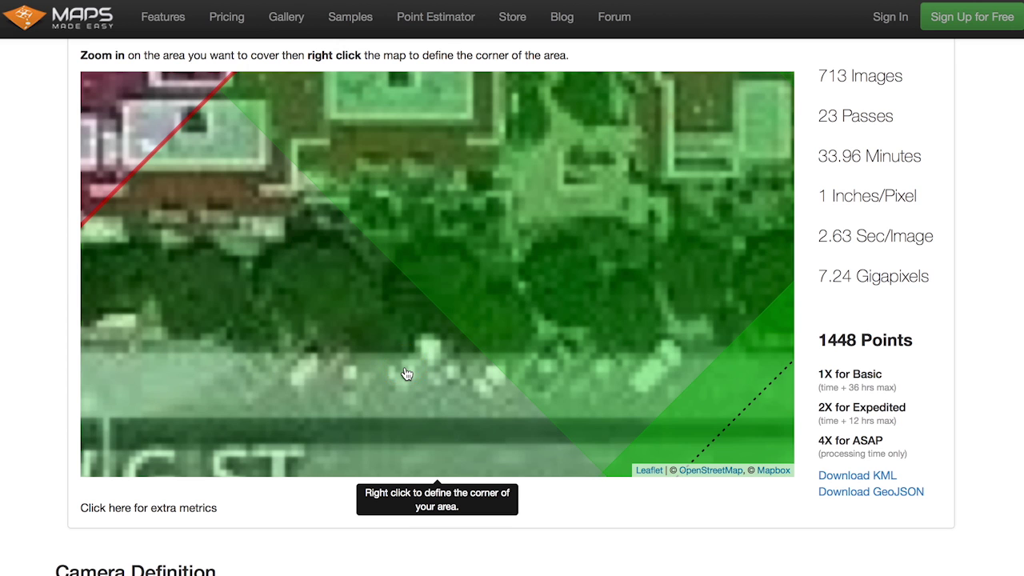
pyautogui.moveTo(291, 370); pyautogui.dragTo(720, 366)
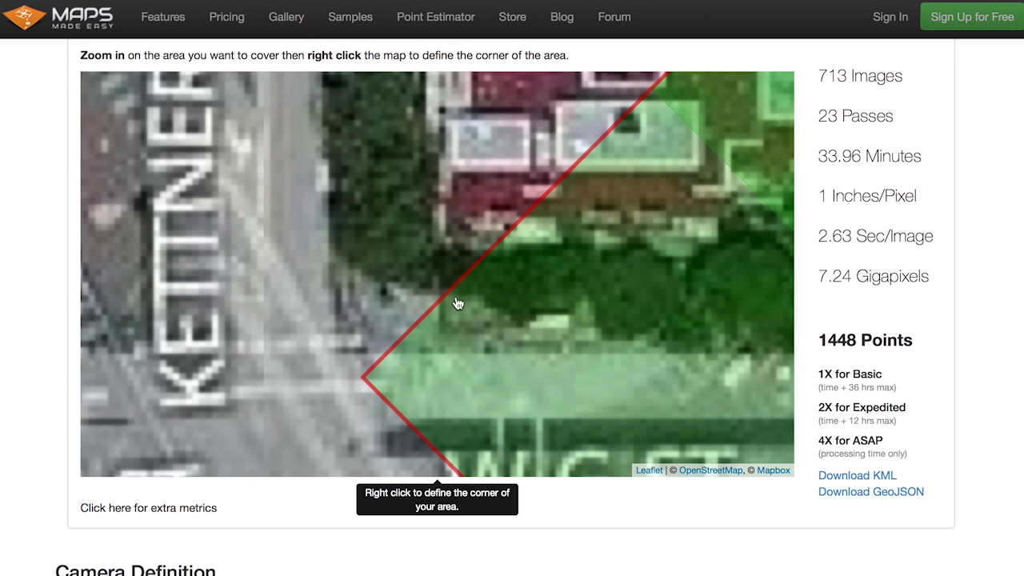
pyautogui.moveTo(674, 338); pyautogui.dragTo(339, 220)
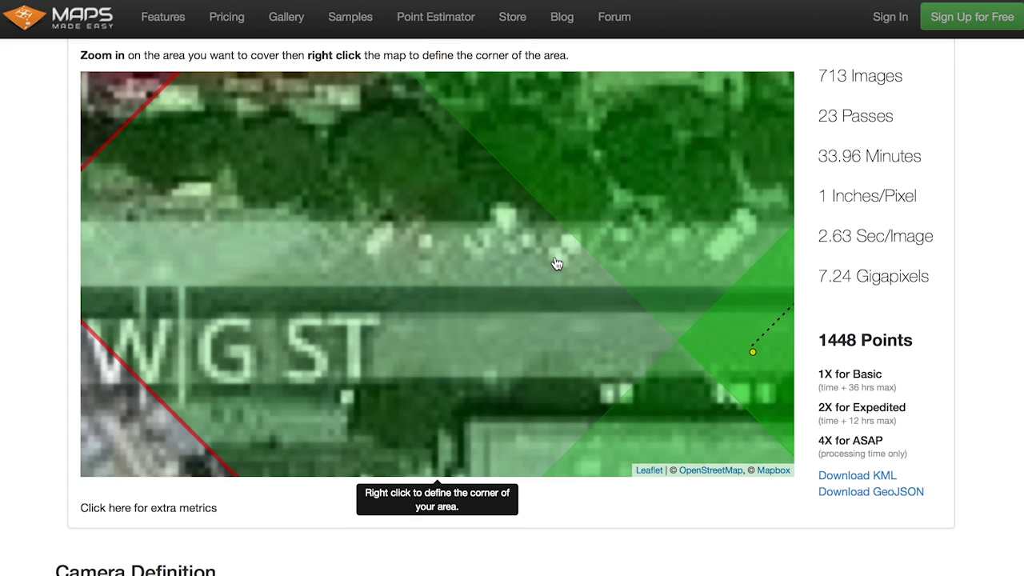
pyautogui.scroll(-4, 557, 264)
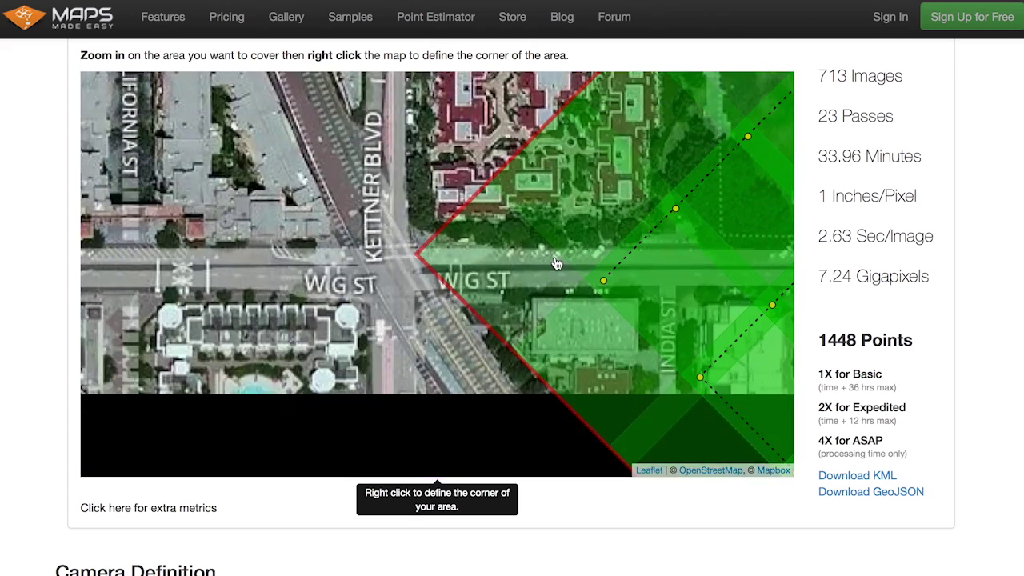
pyautogui.scroll(3, 558, 264)
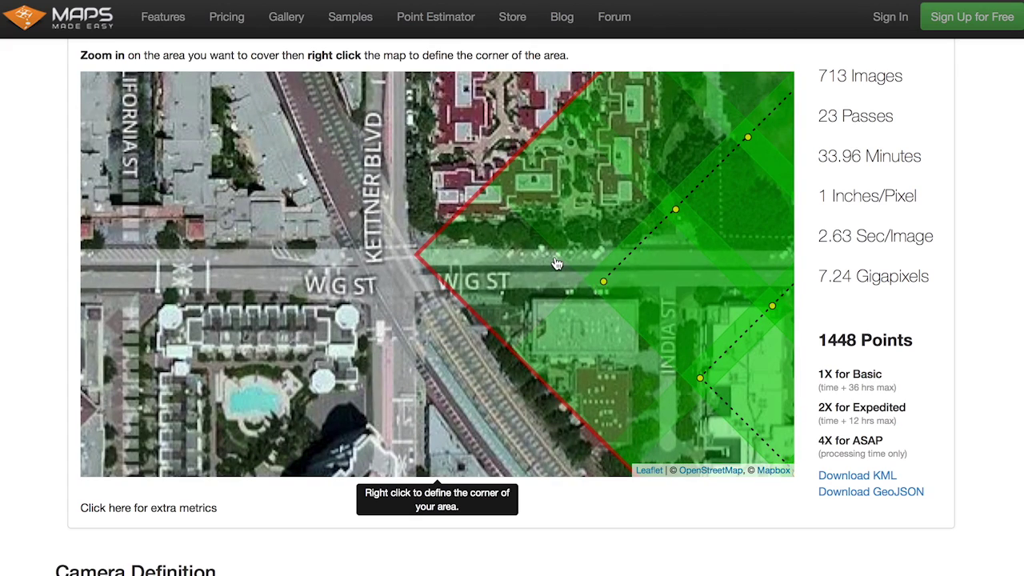
pyautogui.moveTo(527, 216); pyautogui.dragTo(315, 210)
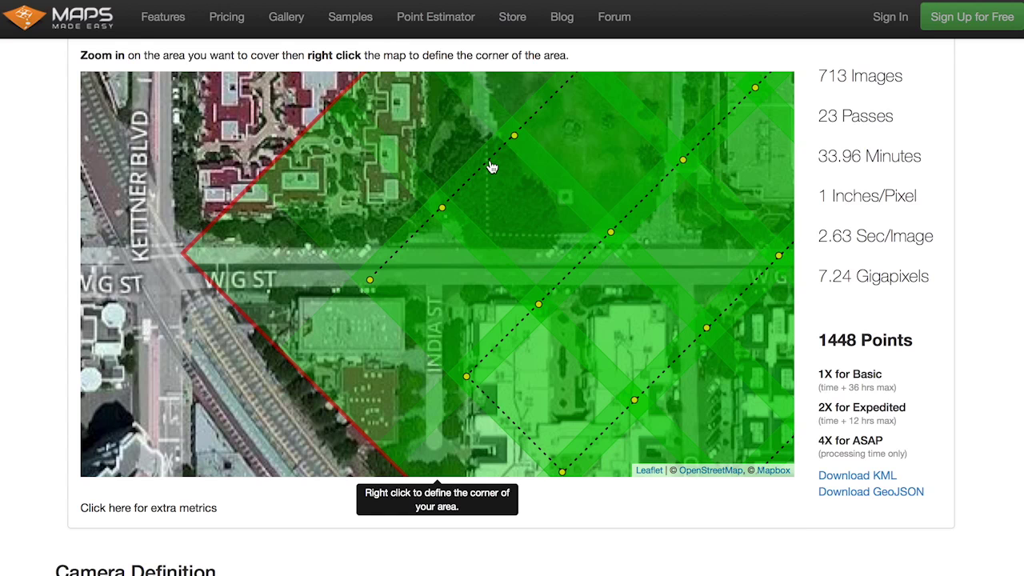
pyautogui.click(840, 192)
pyautogui.moveTo(846, 197); pyautogui.dragTo(877, 197)
pyautogui.click(871, 195)
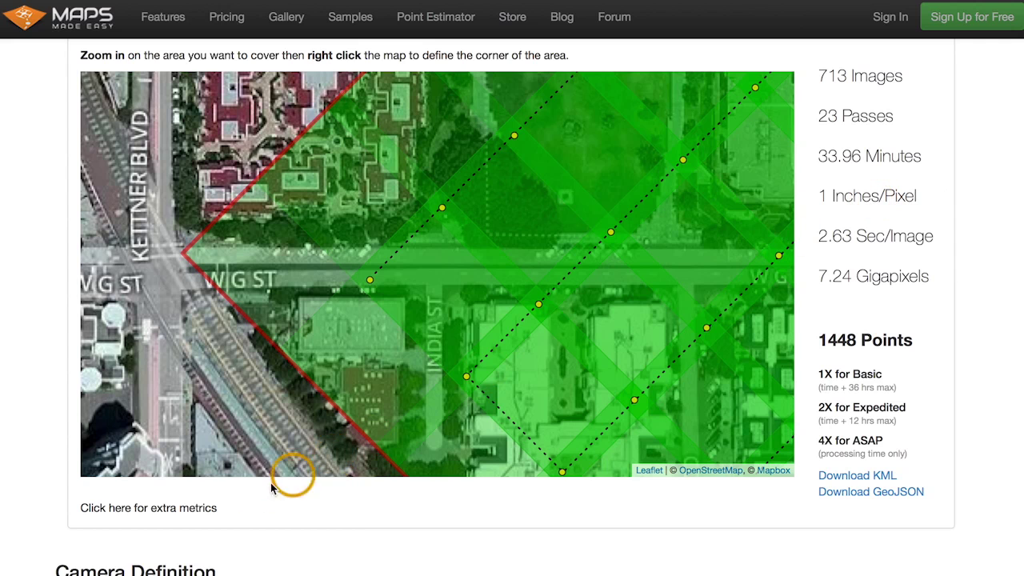
# - Show the extra metrics and examine the spot width and spot length of each image
pyautogui.click(175, 508)
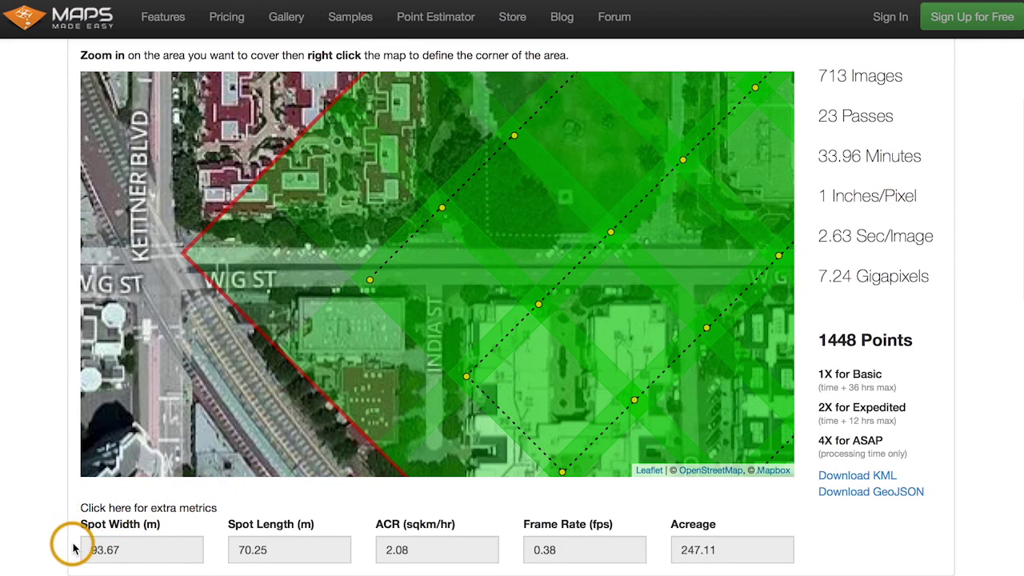
pyautogui.scroll(-1, 168, 541)
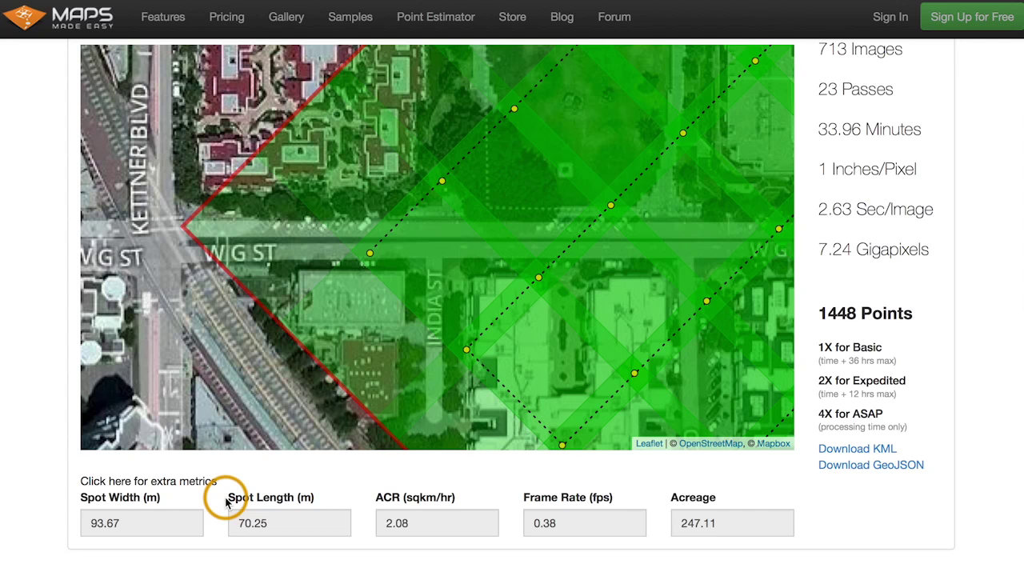
pyautogui.moveTo(140, 512)
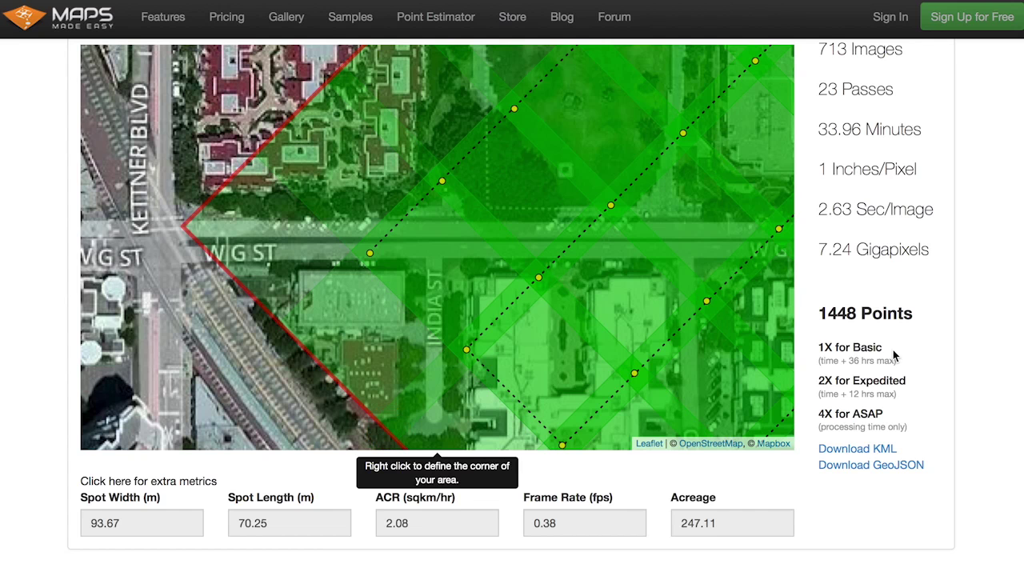
pyautogui.scroll(-3, 983, 348)
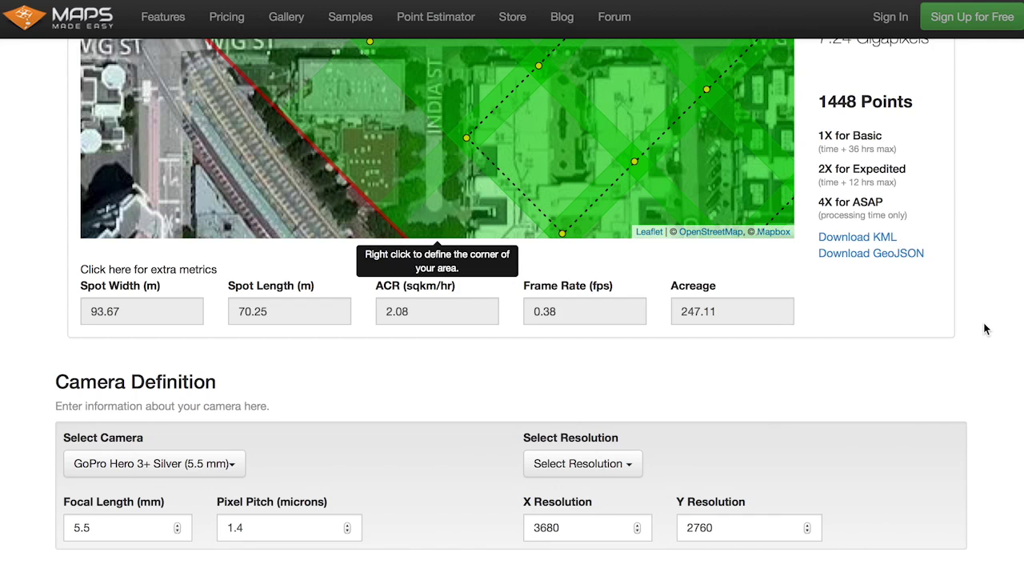
pyautogui.scroll(3, 985, 329)
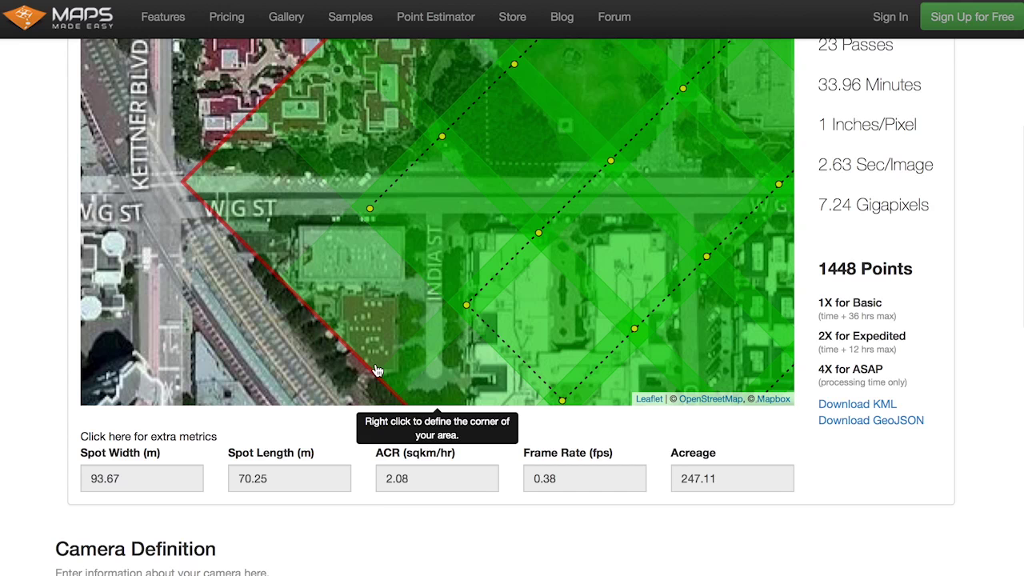
pyautogui.scroll(-2, 983, 353)
pyautogui.scroll(3, 982, 352)
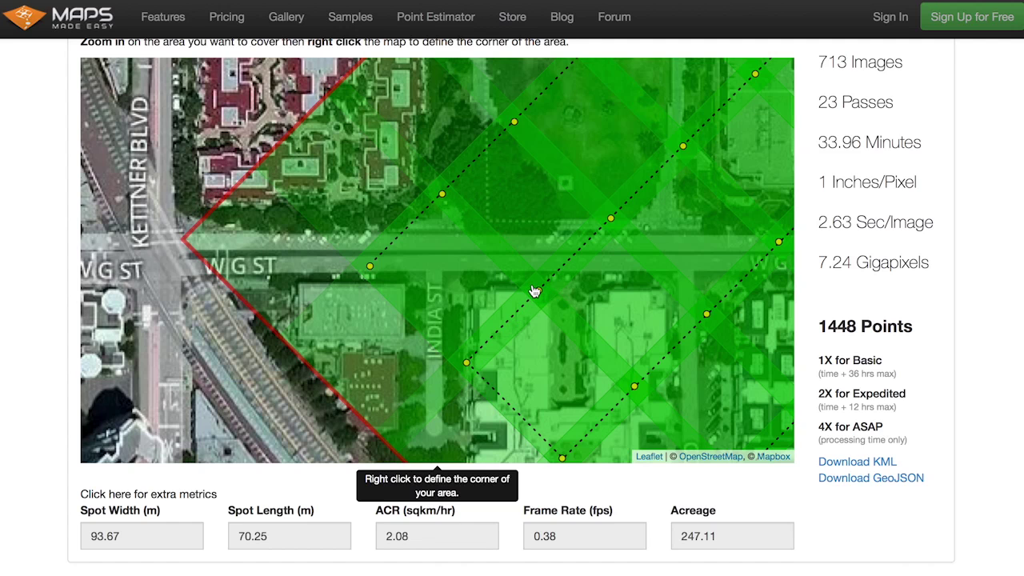
pyautogui.moveTo(112, 545)
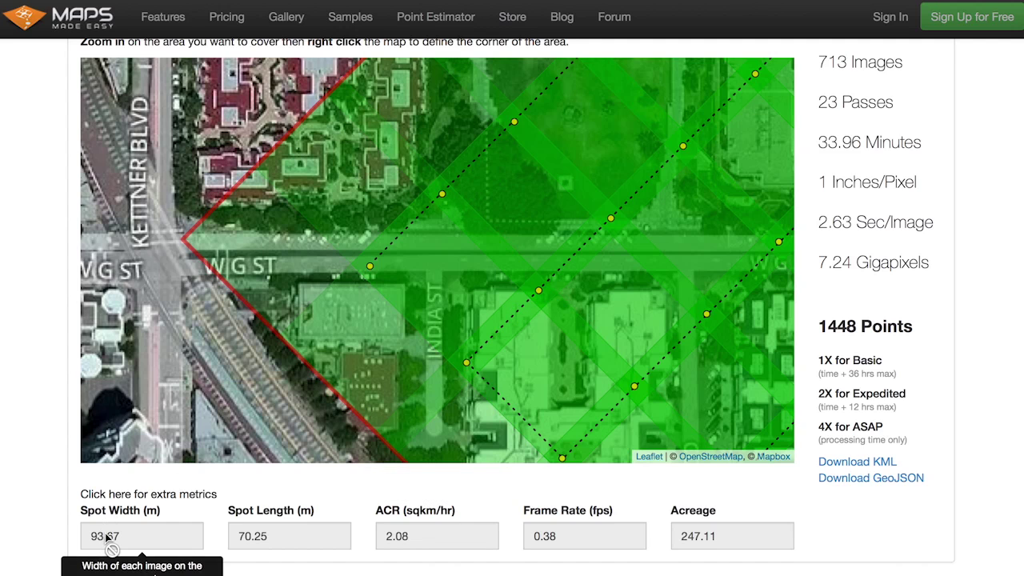
pyautogui.moveTo(247, 538)
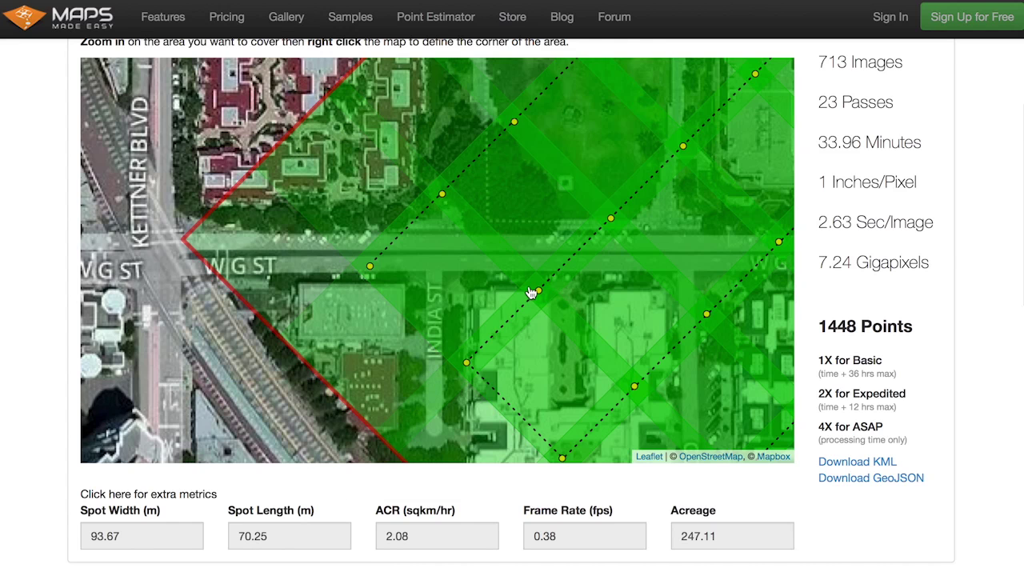
# - Check the inches-per-pixel estimate and return to the camera and map area settings
pyautogui.moveTo(825, 183)
pyautogui.moveTo(820, 183); pyautogui.dragTo(917, 182)
pyautogui.click(917, 181)
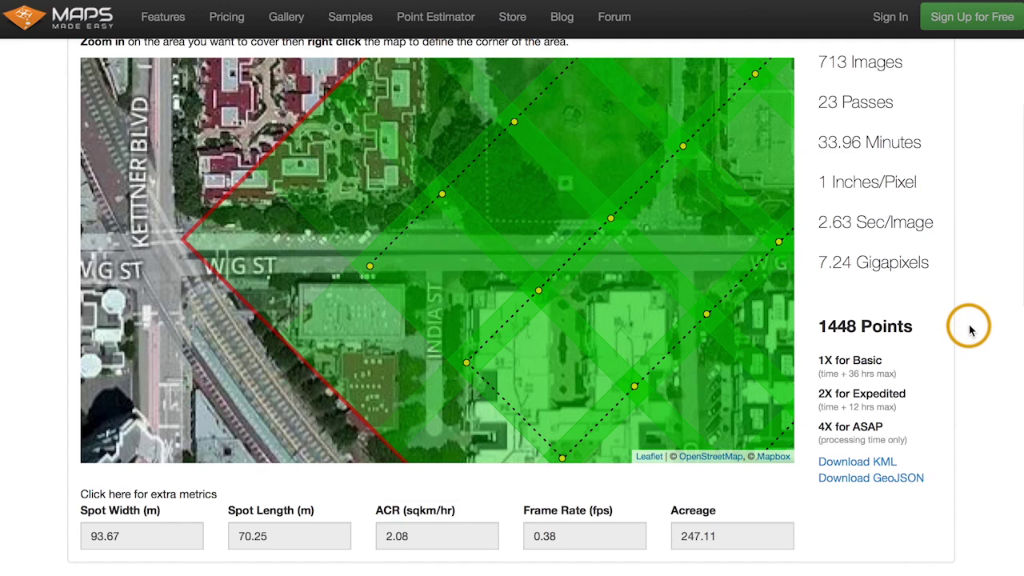
pyautogui.scroll(-2, 969, 324)
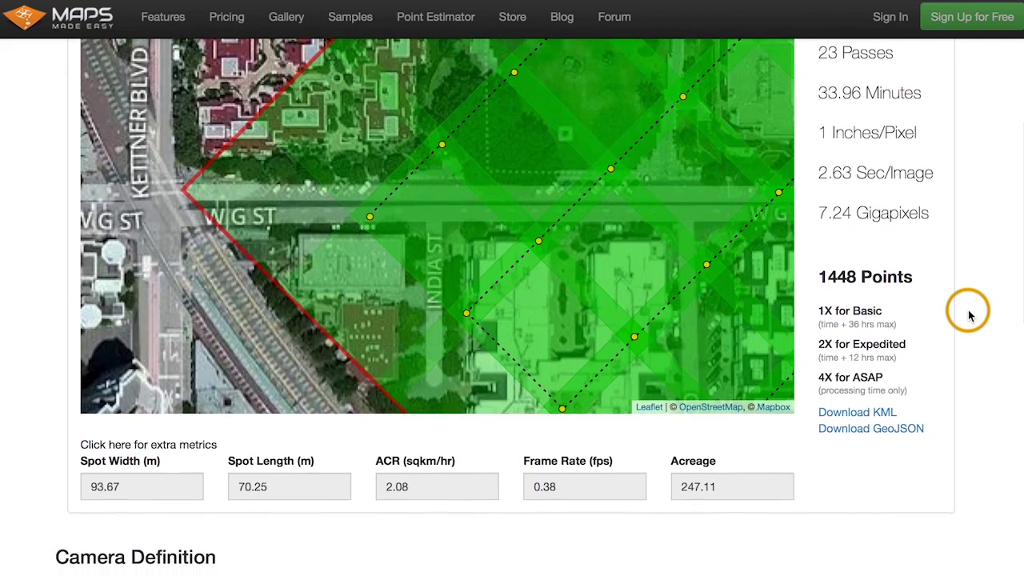
pyautogui.scroll(-9, 968, 316)
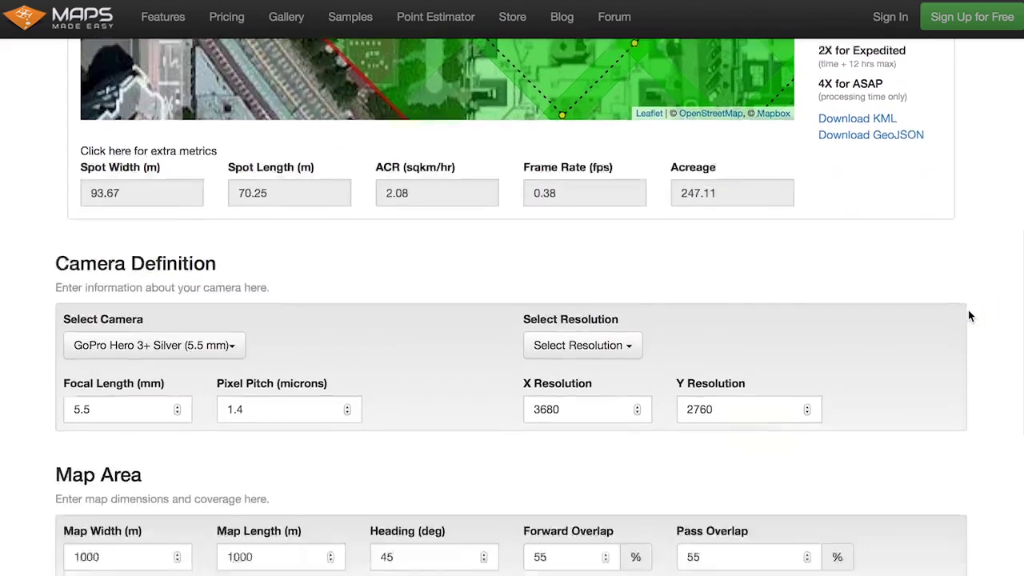
# - Set the AGL altitude in the flight numbers to 60 m
pyautogui.scroll(-2, 969, 314)
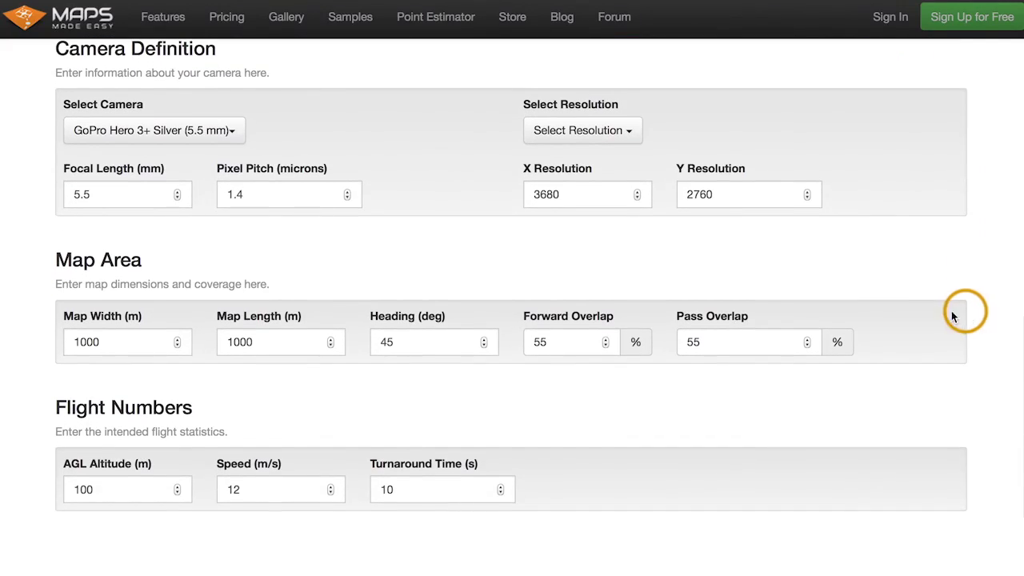
pyautogui.moveTo(88, 485)
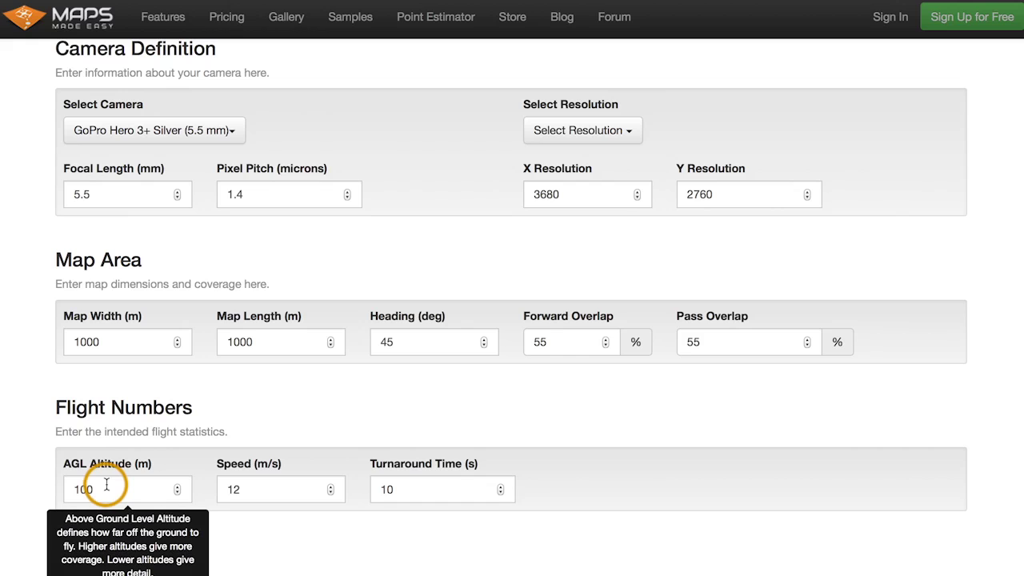
pyautogui.doubleClick(107, 485)
pyautogui.write('60')
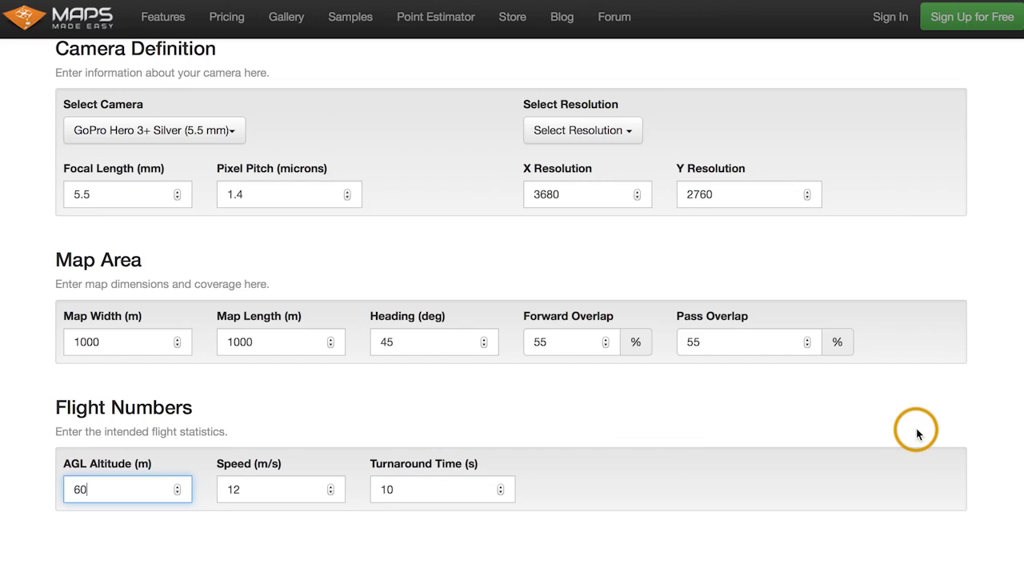
# - Examine the estimated inches per pixel, required processing points and gigapixels for the 60 m flight
pyautogui.scroll(-10, 917, 434)
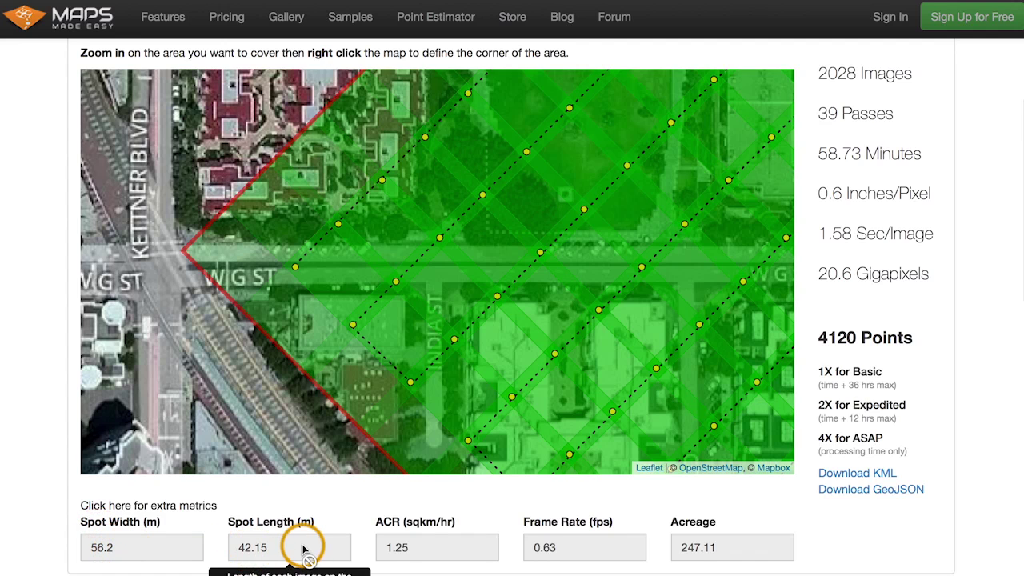
pyautogui.moveTo(857, 194)
pyautogui.moveTo(819, 195); pyautogui.dragTo(936, 192)
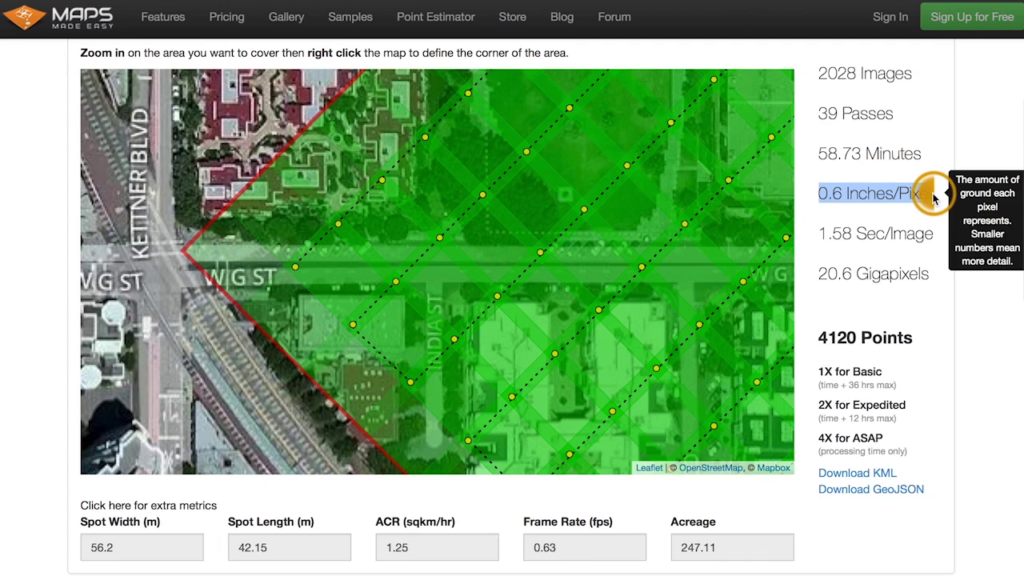
pyautogui.click(978, 124)
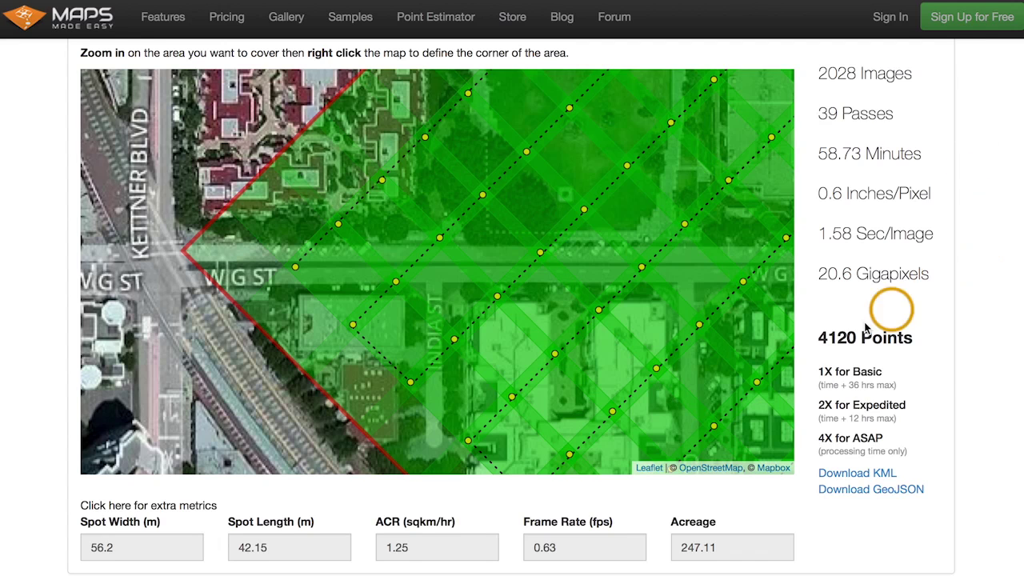
pyautogui.moveTo(817, 337); pyautogui.dragTo(915, 336)
pyautogui.click(915, 336)
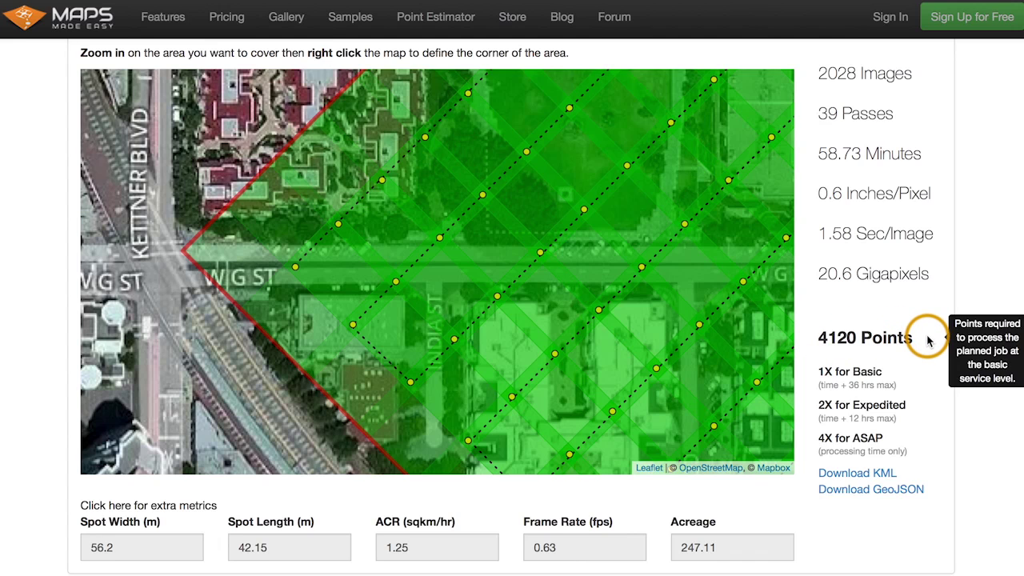
pyautogui.moveTo(830, 193)
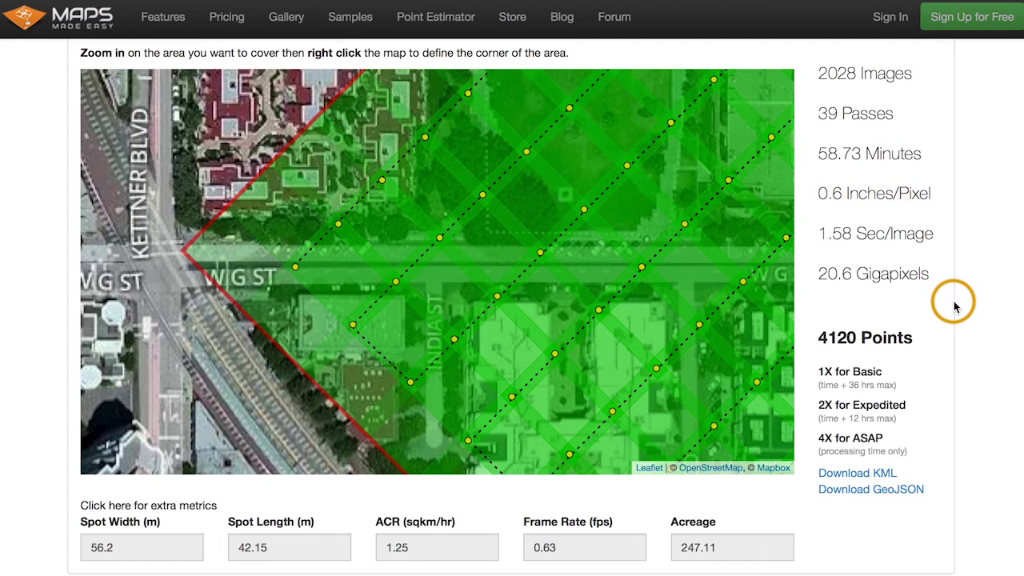
pyautogui.moveTo(862, 273)
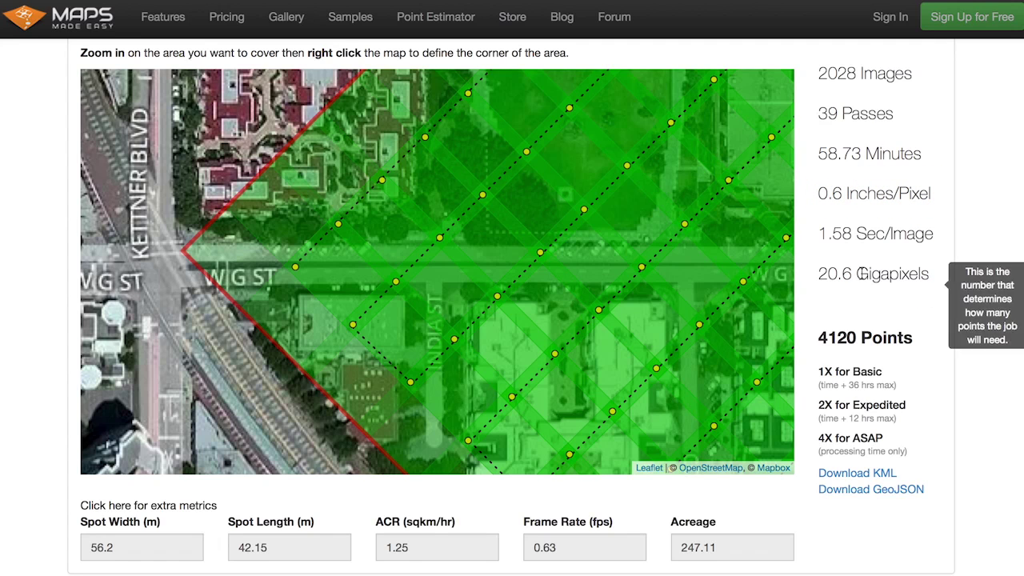
pyautogui.moveTo(821, 268); pyautogui.dragTo(888, 272)
pyautogui.click(886, 273)
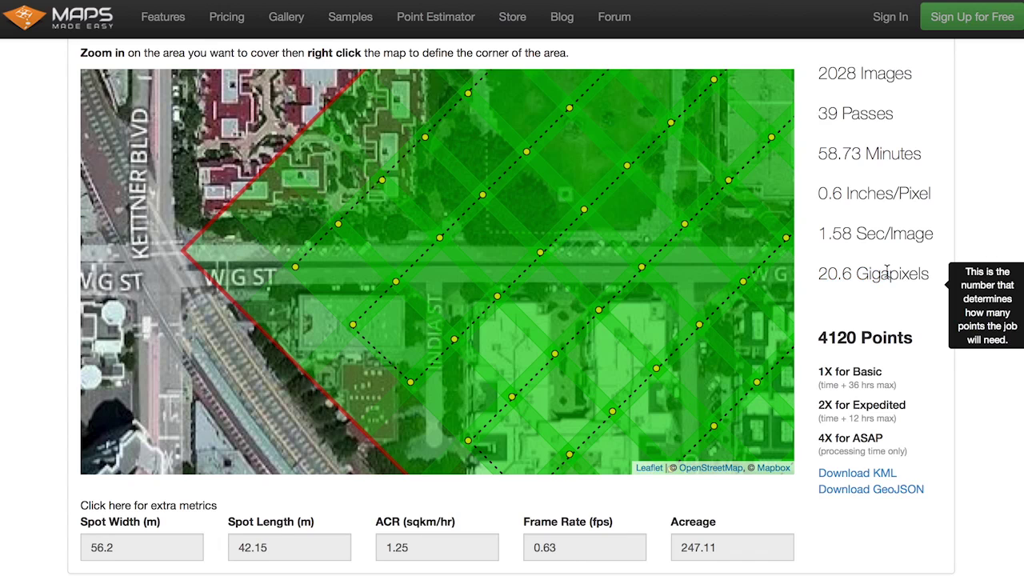
# - Examine the estimated minutes needed to fly the 60 m plan
pyautogui.moveTo(821, 155)
pyautogui.moveTo(887, 154); pyautogui.dragTo(941, 164)
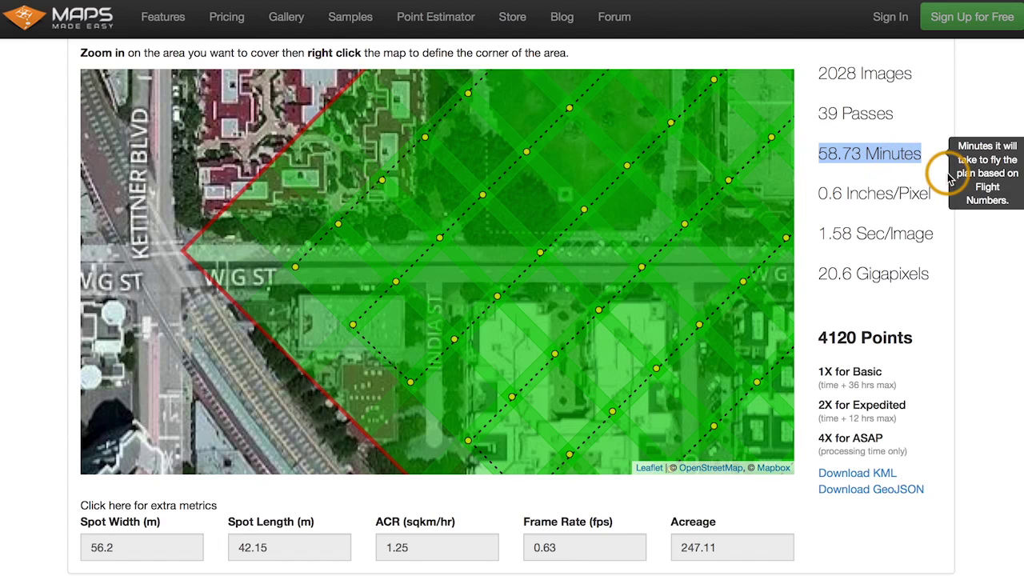
pyautogui.click(975, 120)
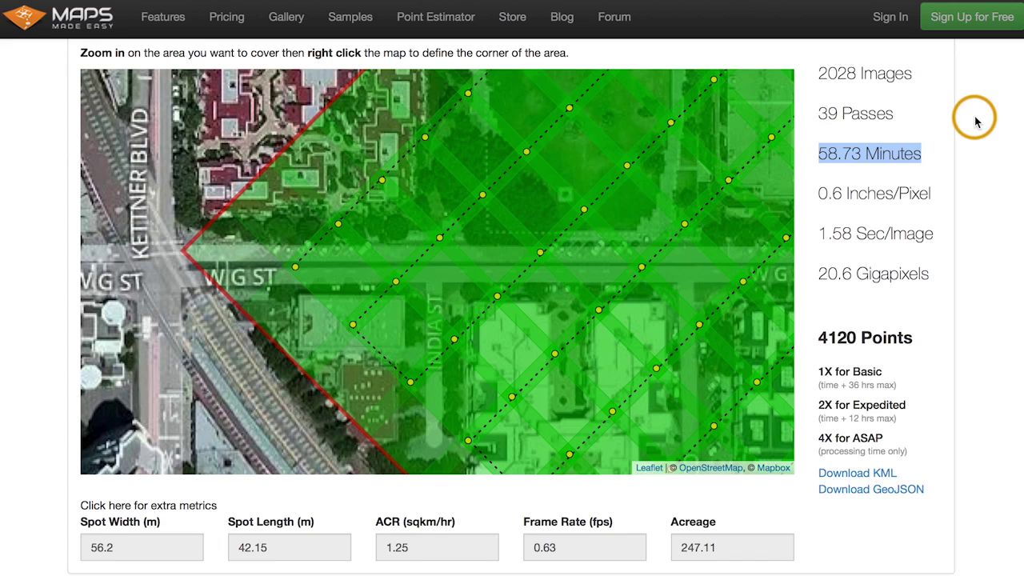
pyautogui.click(820, 156)
pyautogui.moveTo(820, 156); pyautogui.dragTo(931, 153)
pyautogui.click(931, 153)
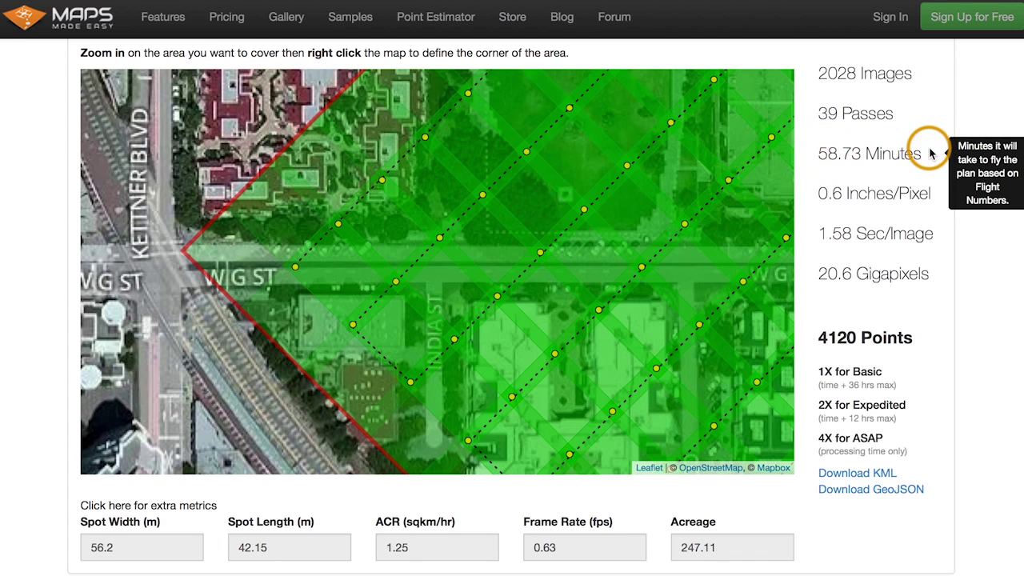
pyautogui.moveTo(930, 154); pyautogui.dragTo(805, 166)
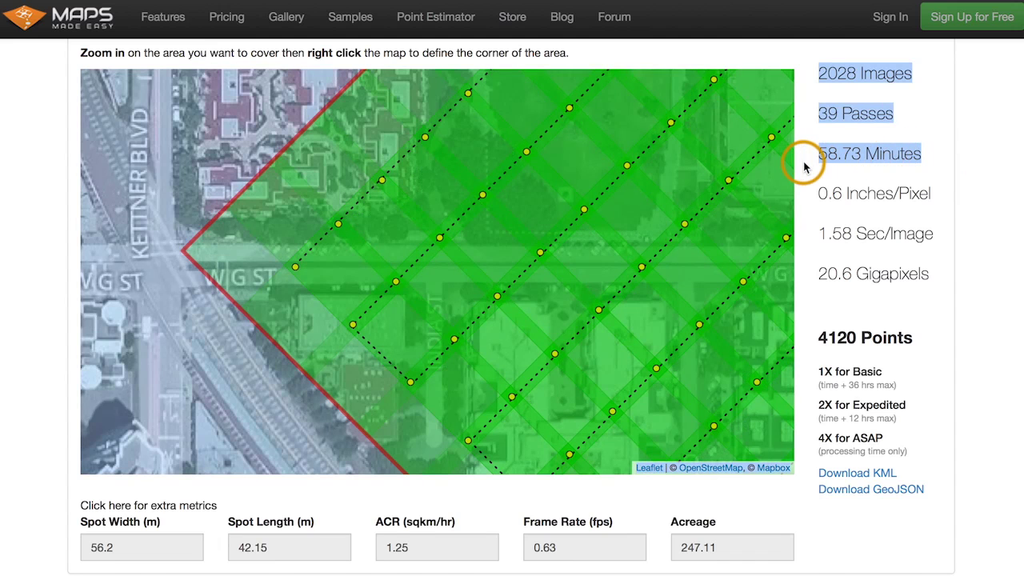
pyautogui.click(837, 160)
pyautogui.moveTo(915, 155)
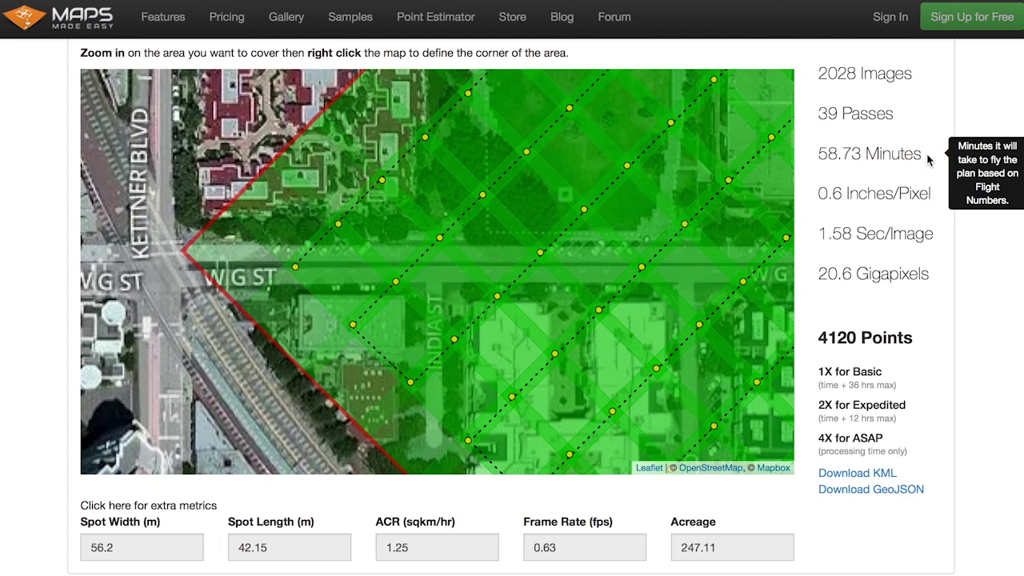
pyautogui.moveTo(822, 152); pyautogui.dragTo(878, 151)
pyautogui.click(920, 154)
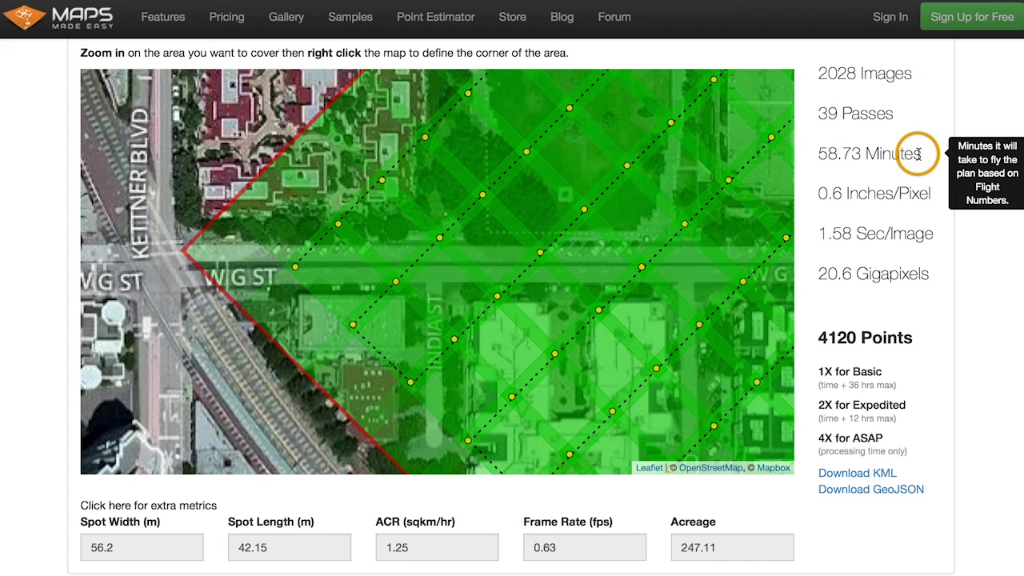
# - Inspect the passes estimate and bring the whole planned downtown area with its dense image points into view on the map
pyautogui.scroll(-5, 970, 272)
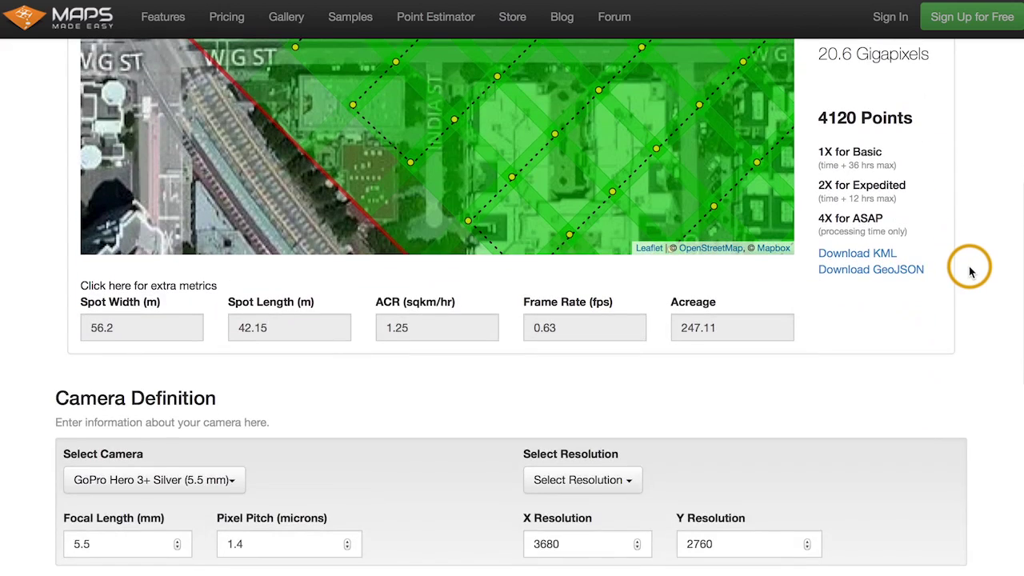
pyautogui.scroll(5, 969, 272)
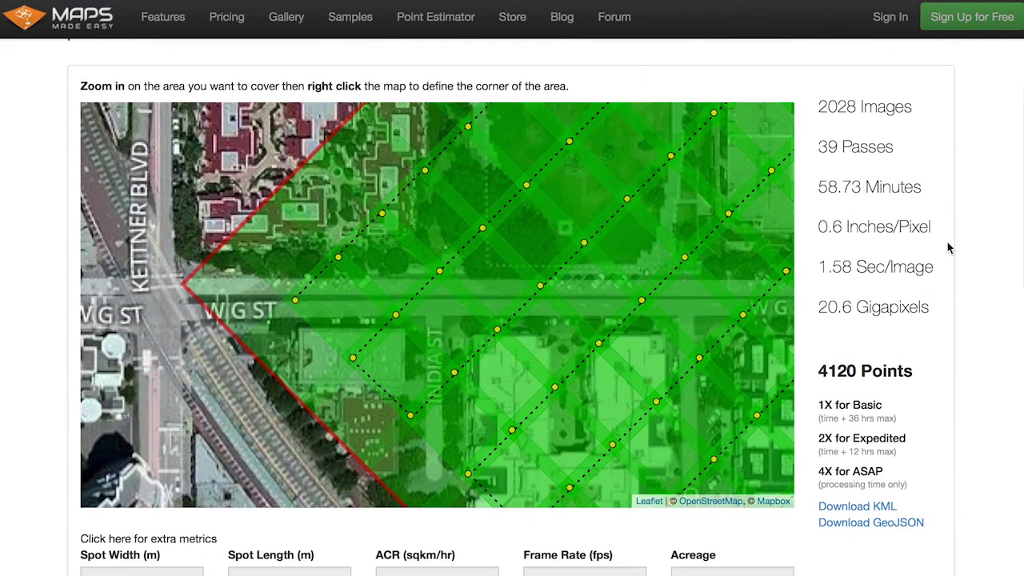
pyautogui.moveTo(824, 152)
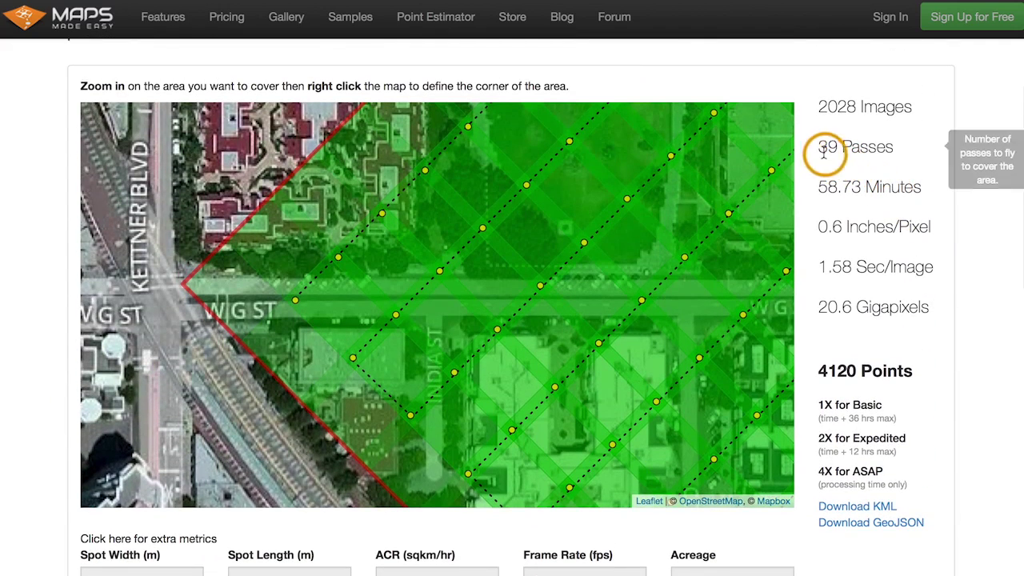
pyautogui.scroll(-3, 614, 279)
pyautogui.scroll(3, 614, 279)
pyautogui.click(464, 263)
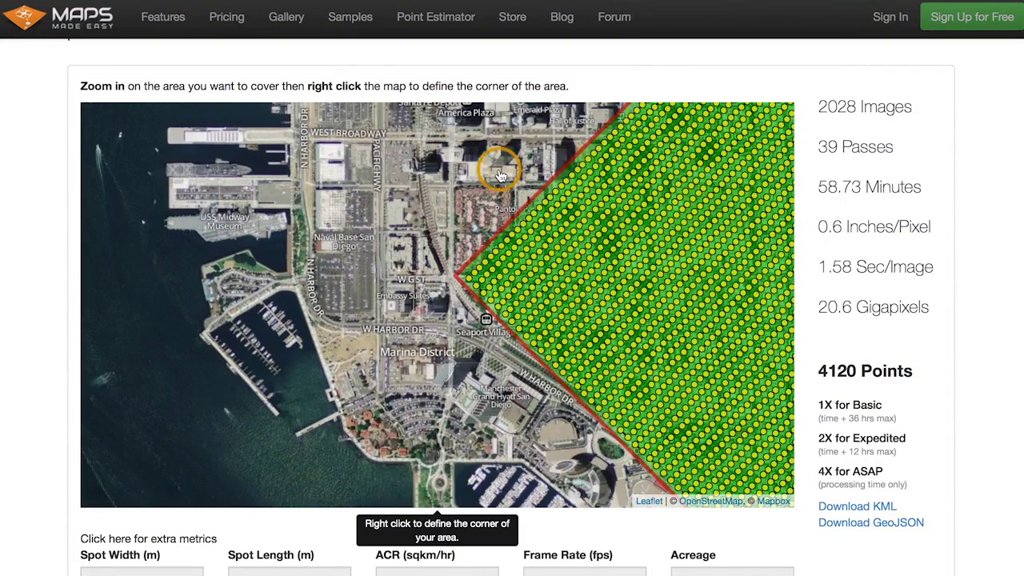
pyautogui.moveTo(499, 166); pyautogui.dragTo(267, 195)
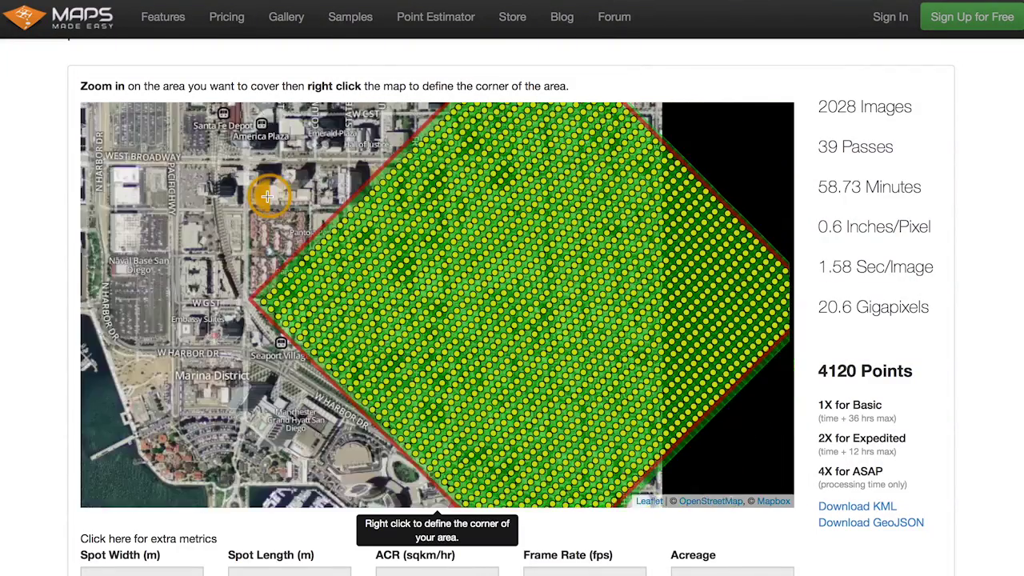
pyautogui.rightClick(267, 196)
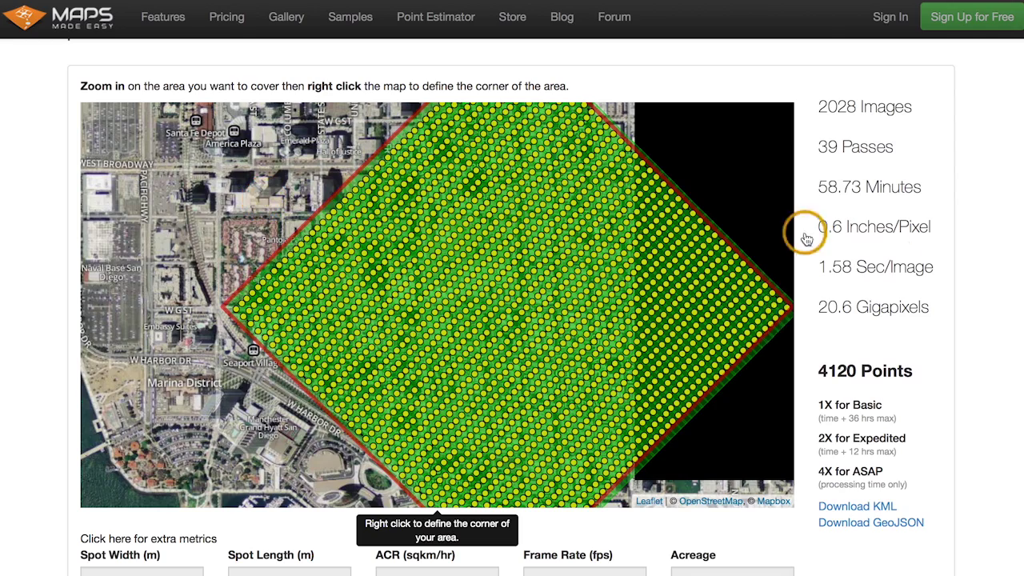
# - Set the AGL altitude in the flight numbers back to 100 m
pyautogui.scroll(-3, 992, 274)
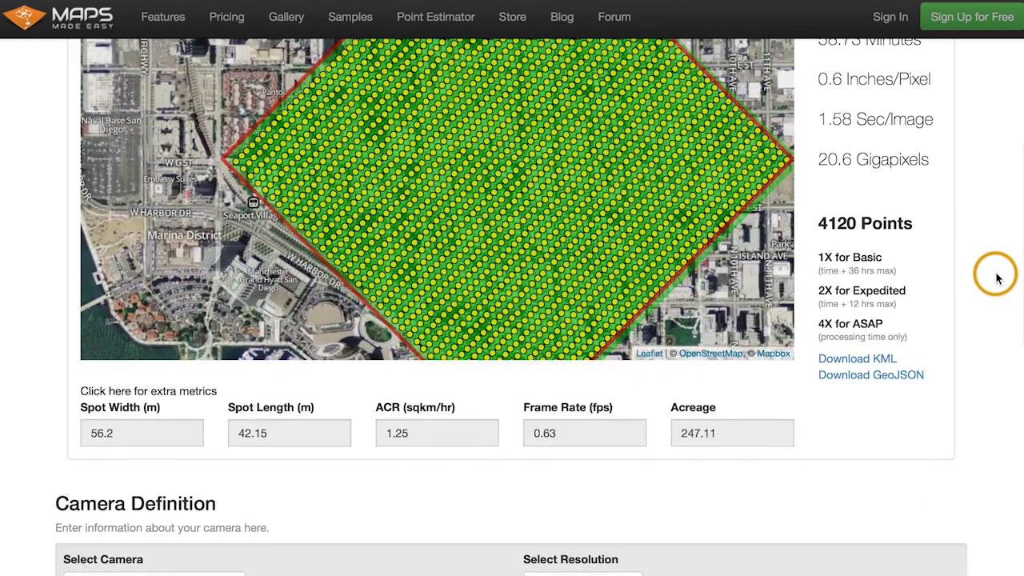
pyautogui.scroll(-10, 254, 448)
pyautogui.doubleClick(121, 344)
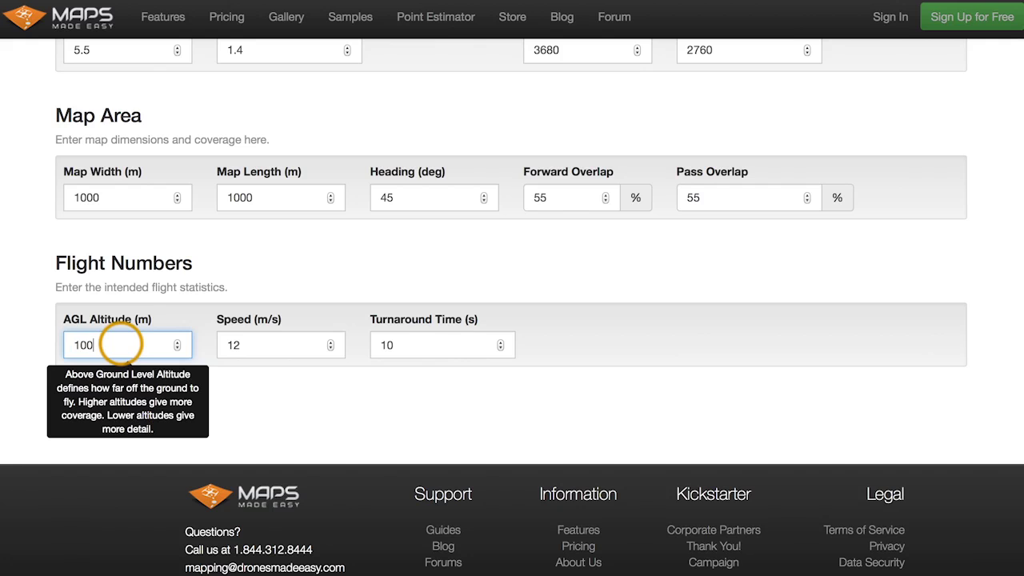
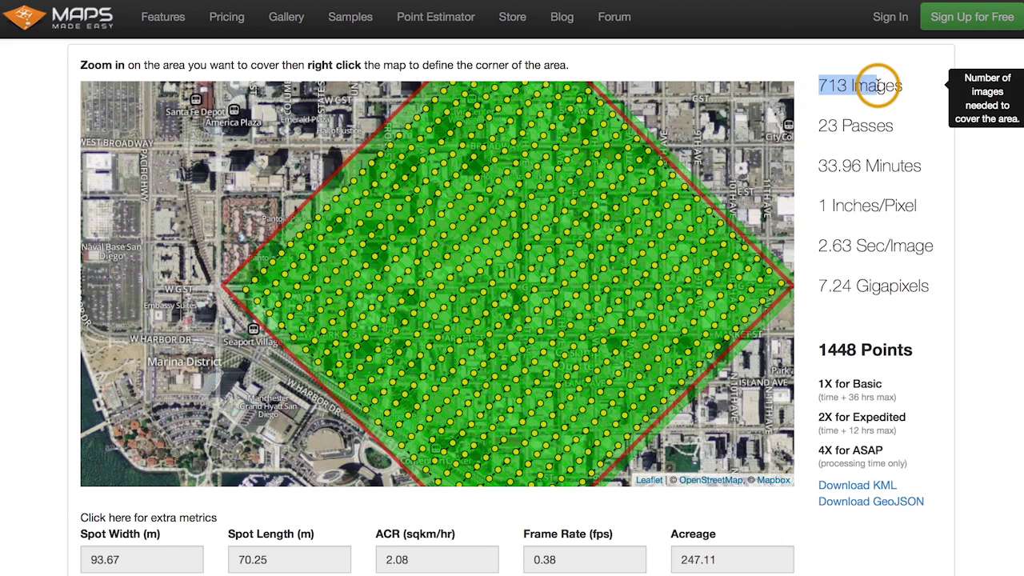
# - Examine the image count, flight minutes and inches per pixel estimated for the 100 m altitude
pyautogui.click(878, 85)
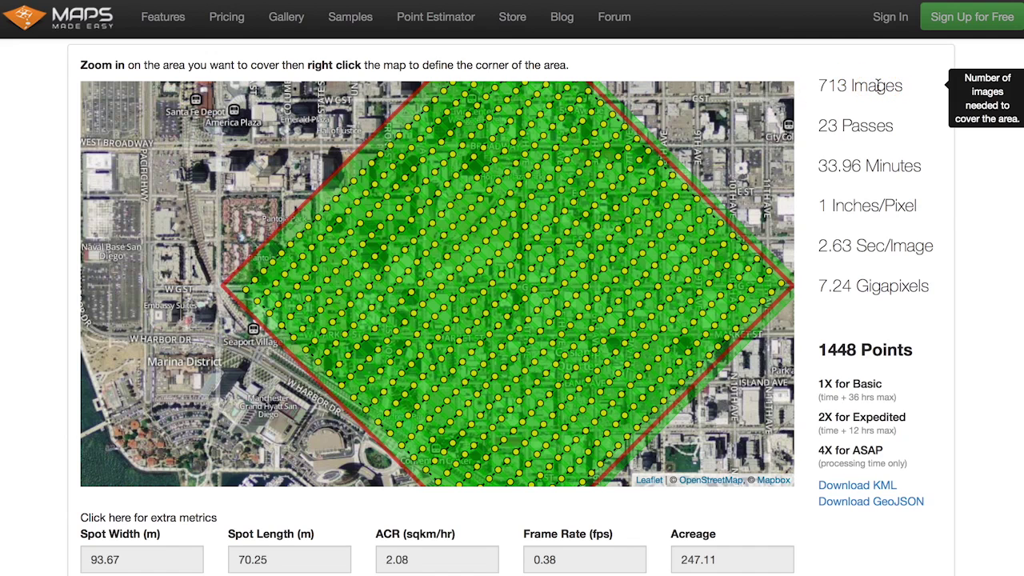
pyautogui.moveTo(850, 166); pyautogui.dragTo(873, 164)
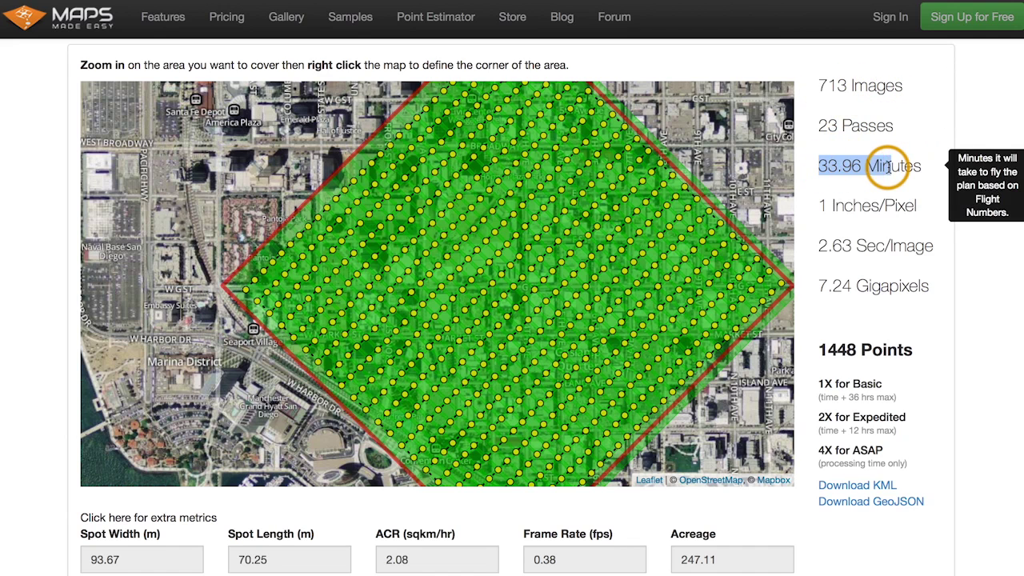
pyautogui.click(888, 166)
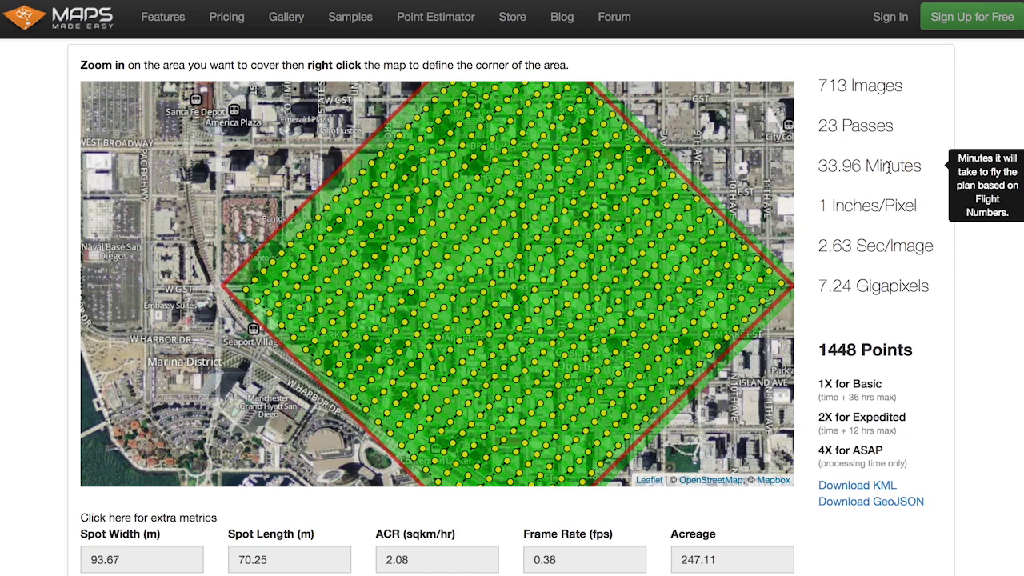
pyautogui.moveTo(851, 205); pyautogui.dragTo(924, 206)
pyautogui.click(920, 206)
pyautogui.moveTo(816, 165); pyautogui.dragTo(930, 169)
pyautogui.click(930, 169)
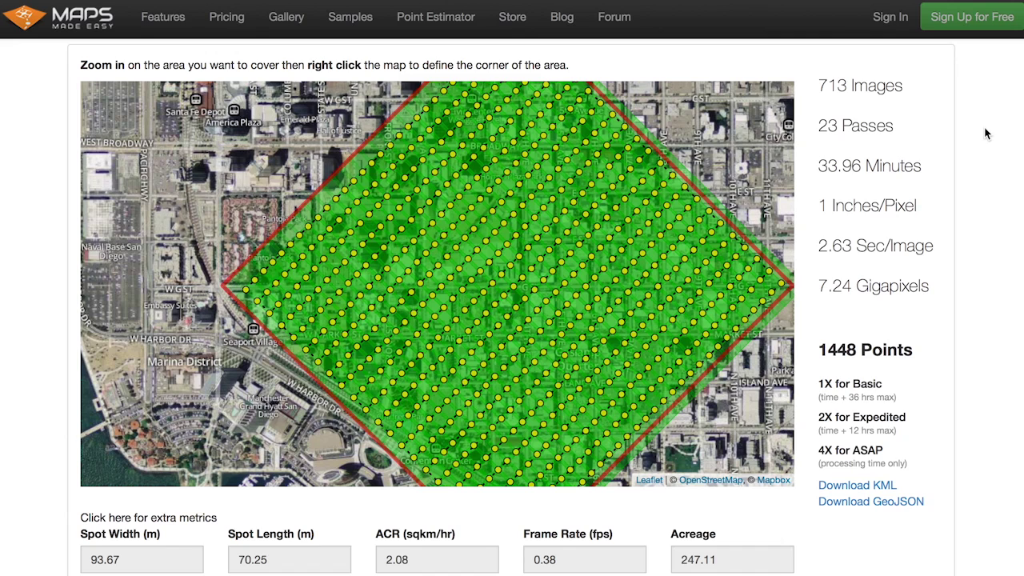
# - Check the seconds-per-image estimate that gives the required camera interval
pyautogui.scroll(-1, 986, 134)
pyautogui.moveTo(875, 210)
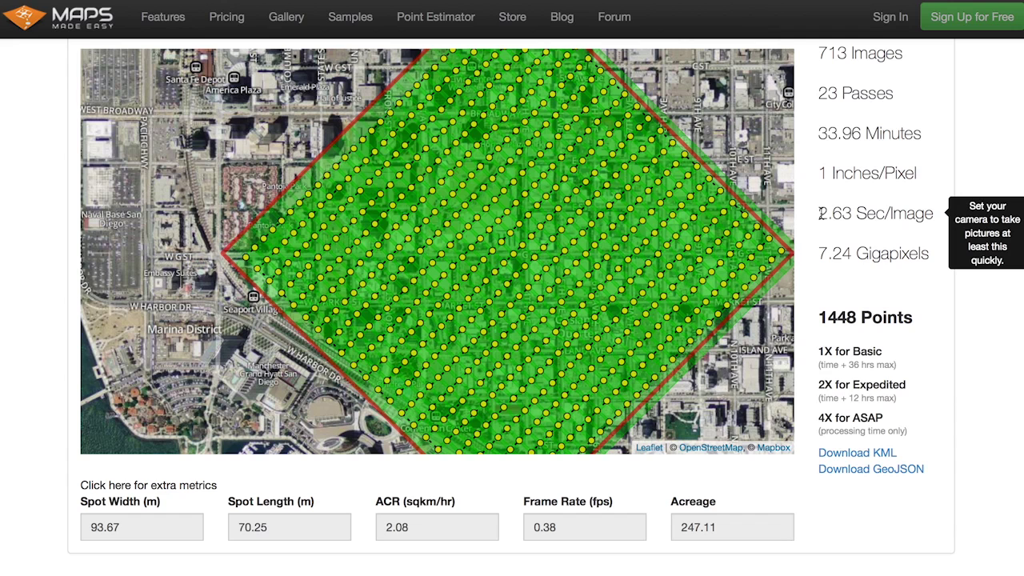
pyautogui.moveTo(820, 213); pyautogui.dragTo(914, 209)
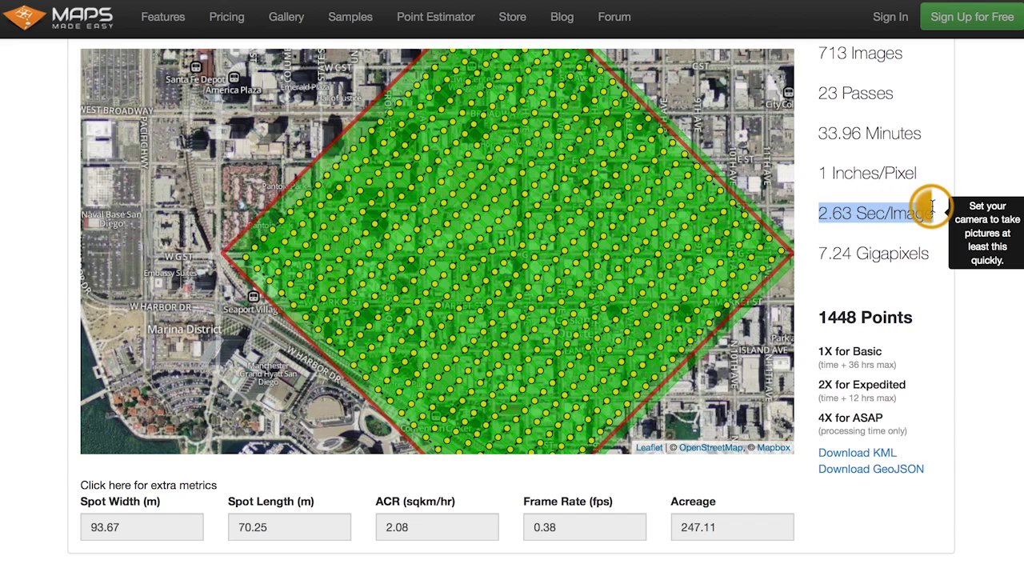
pyautogui.click(971, 160)
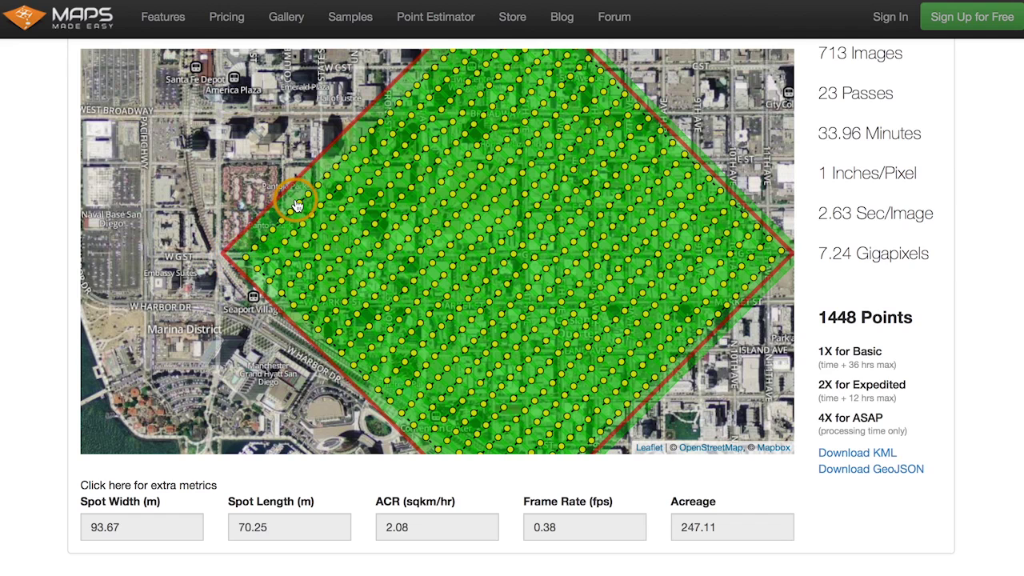
# - Hide the extra metrics below the map and review the seconds-per-image estimate again
pyautogui.click(100, 485)
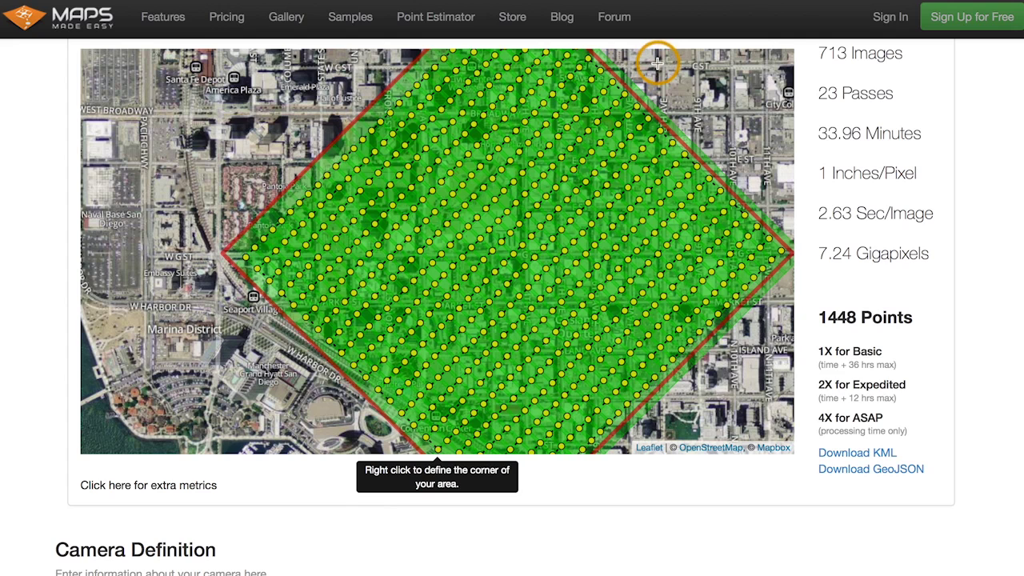
pyautogui.moveTo(824, 211)
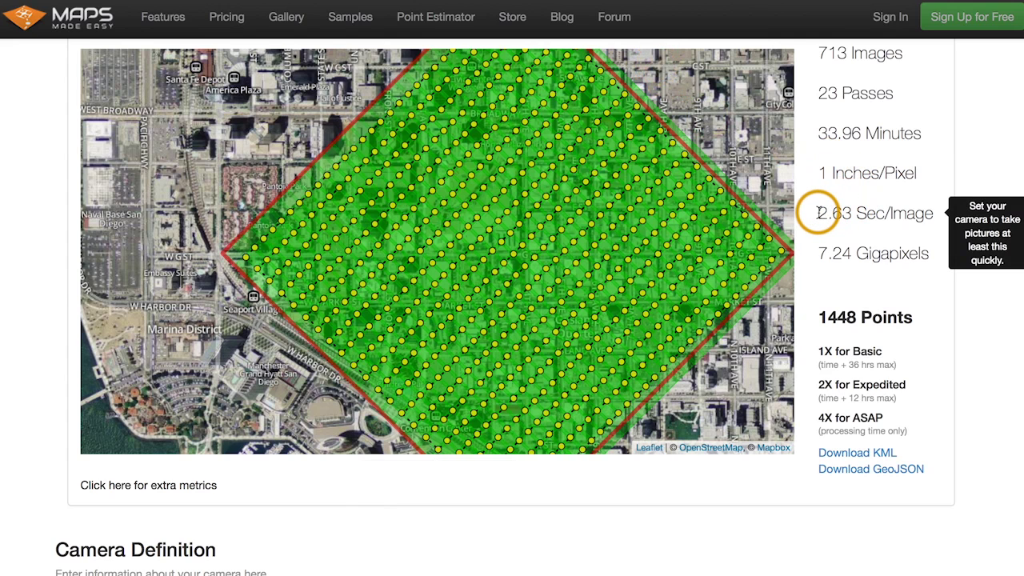
pyautogui.moveTo(818, 213); pyautogui.dragTo(869, 212)
pyautogui.click(827, 212)
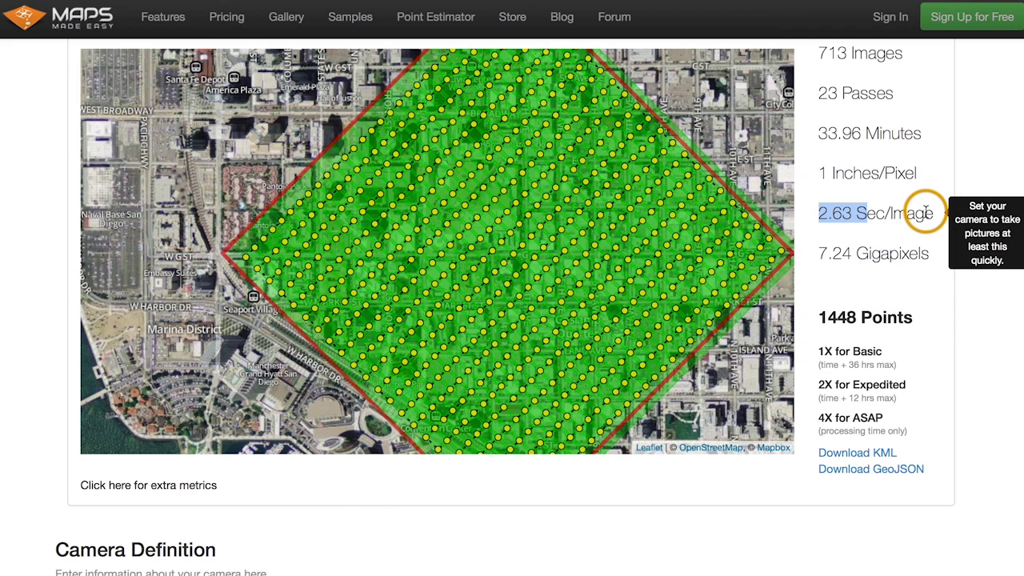
# - Review the image count, flight minutes, seconds per image and gigapixels estimated for the 100 m flight
pyautogui.scroll(1, 924, 212)
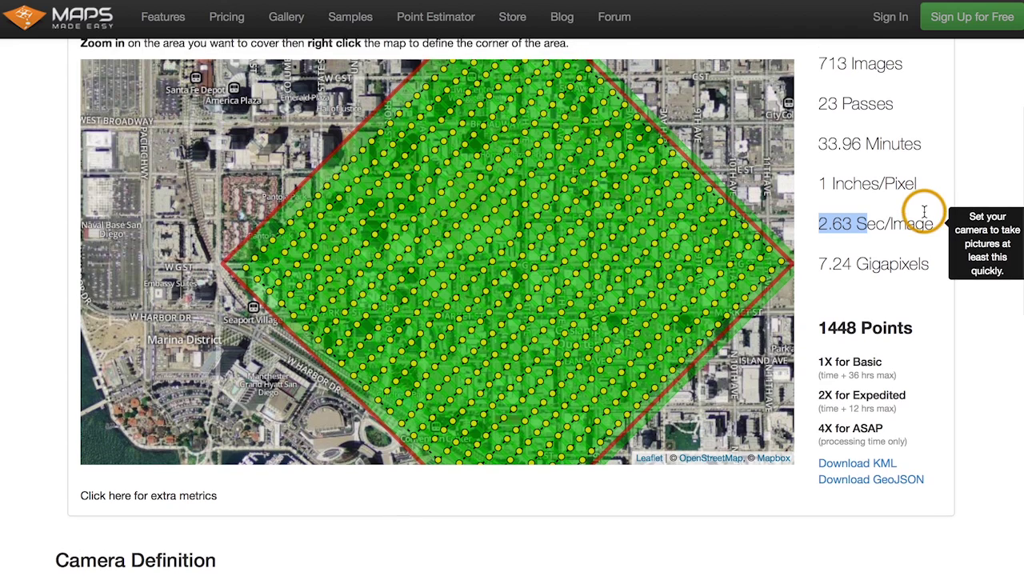
pyautogui.click(856, 65)
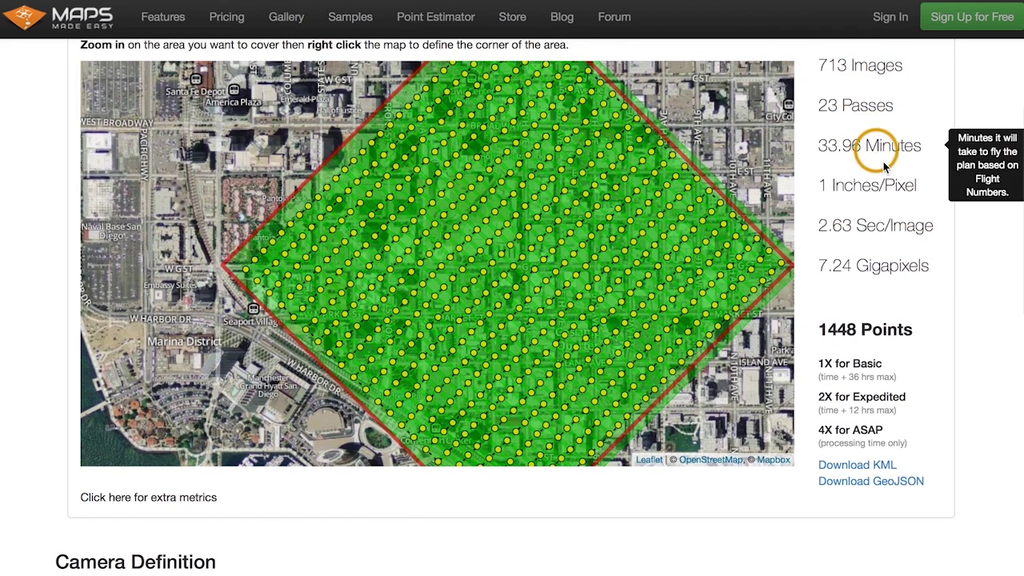
pyautogui.moveTo(840, 224)
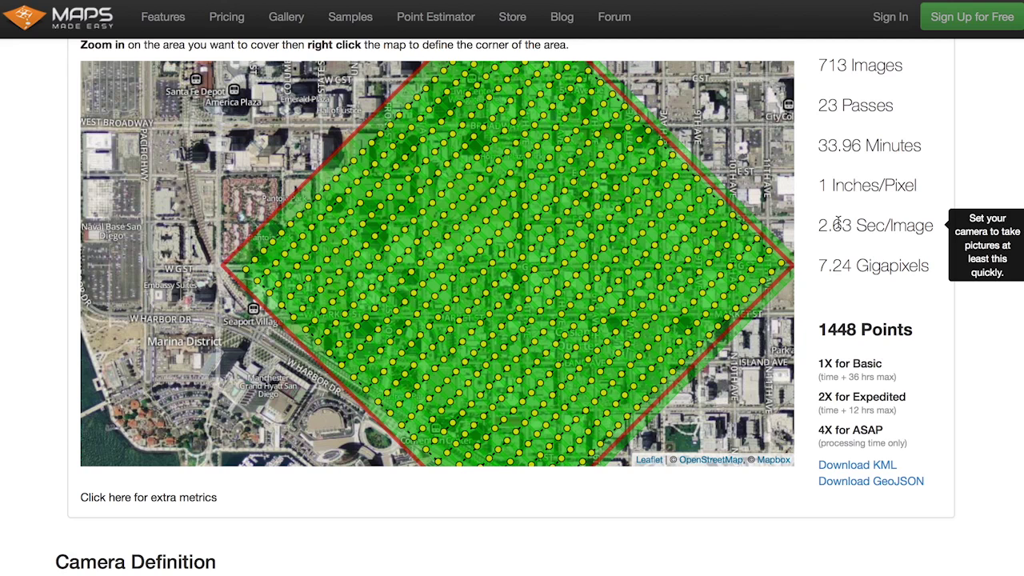
pyautogui.click(837, 223)
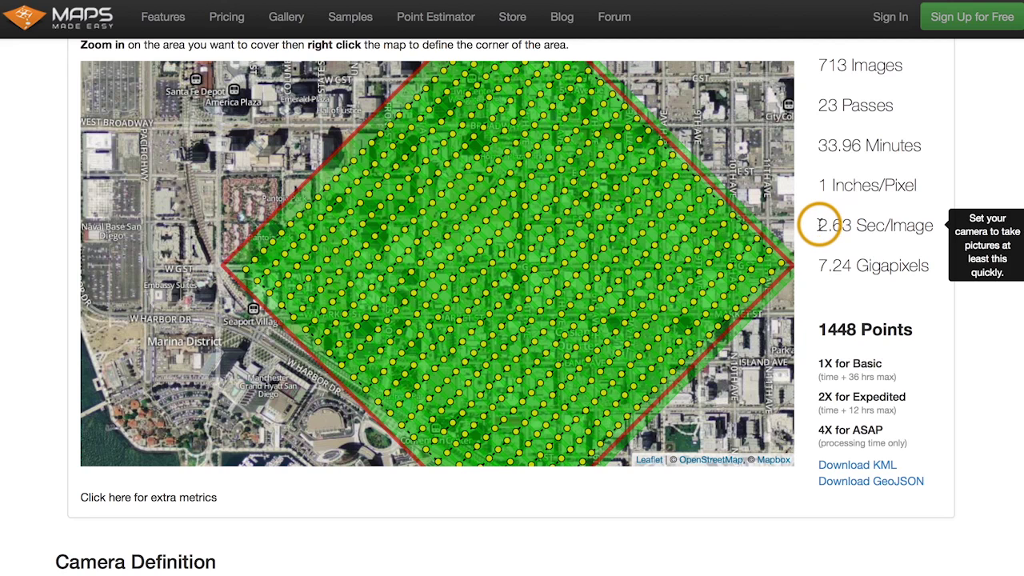
pyautogui.moveTo(820, 225); pyautogui.dragTo(876, 232)
pyautogui.click(875, 229)
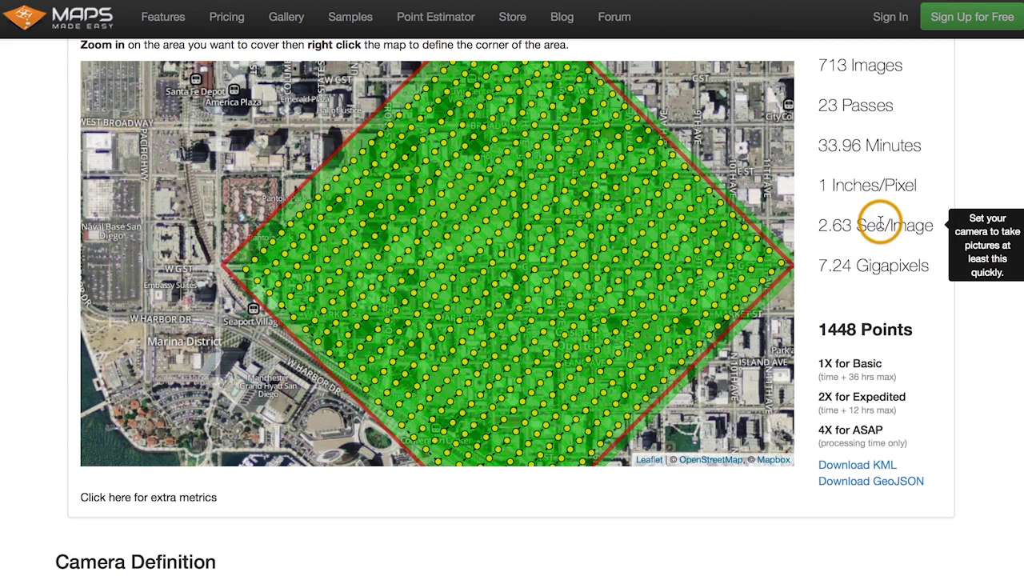
pyautogui.click(933, 228)
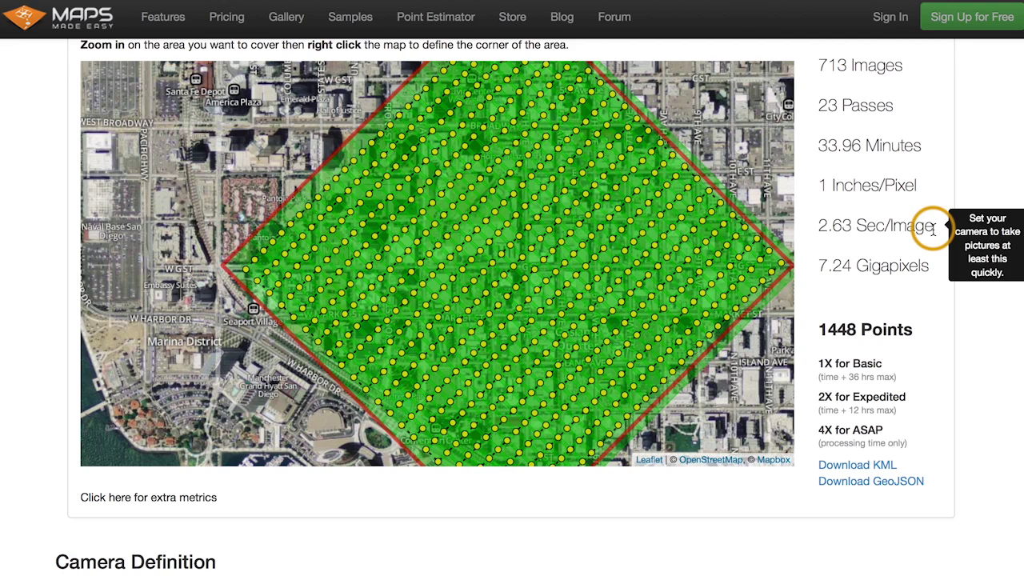
pyautogui.moveTo(894, 256)
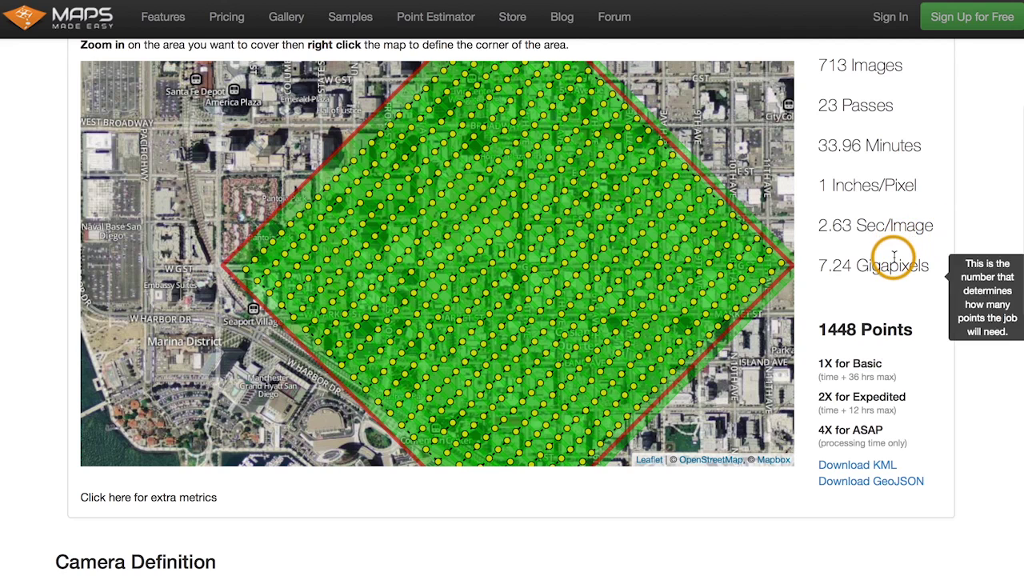
pyautogui.moveTo(835, 224)
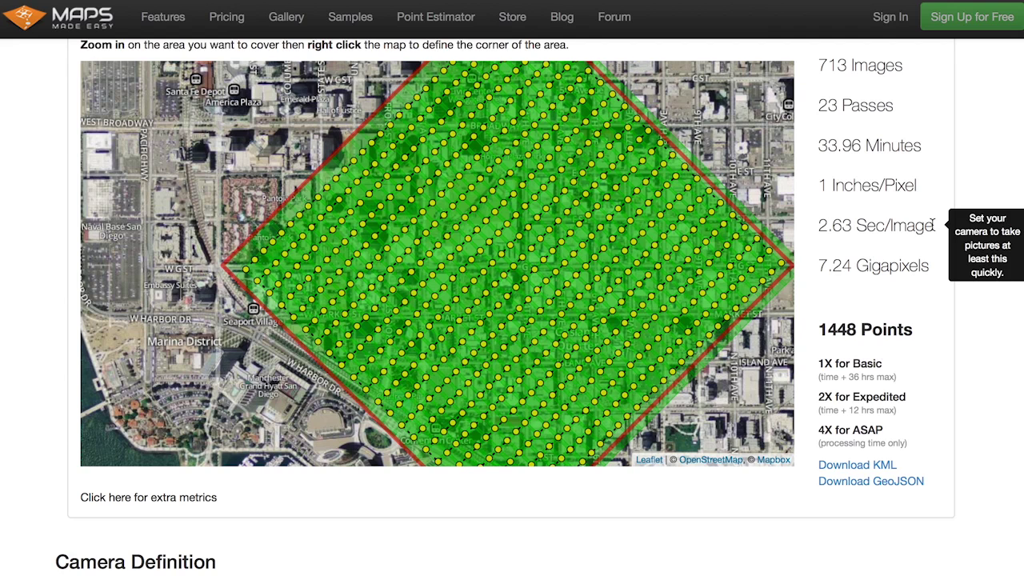
# - Set the flight speed to 10 m/s and check how it affects the flight minutes and seconds per image
pyautogui.scroll(-1, 932, 225)
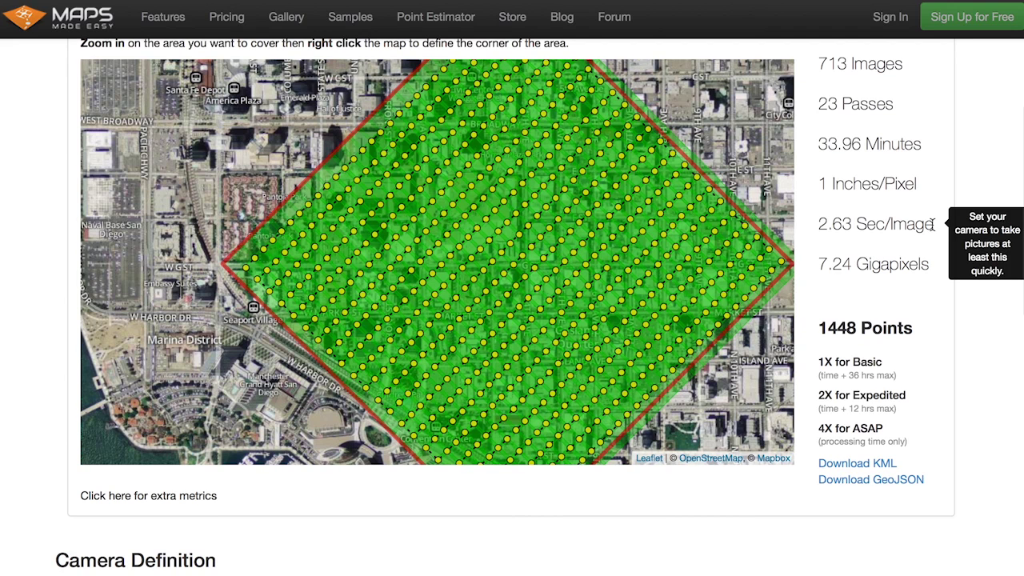
pyautogui.scroll(-2, 932, 224)
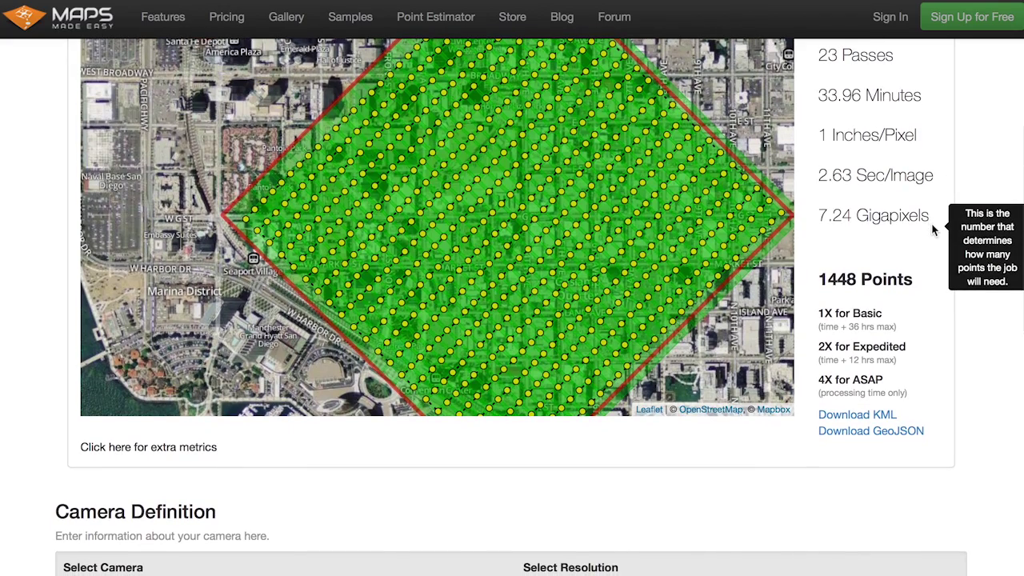
pyautogui.scroll(-5, 932, 231)
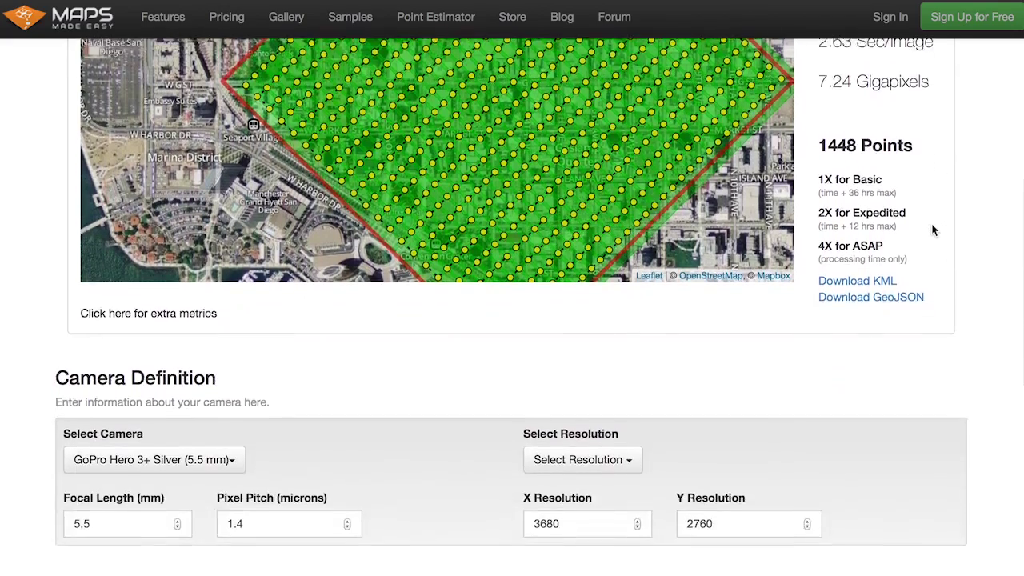
pyautogui.scroll(-12, 931, 230)
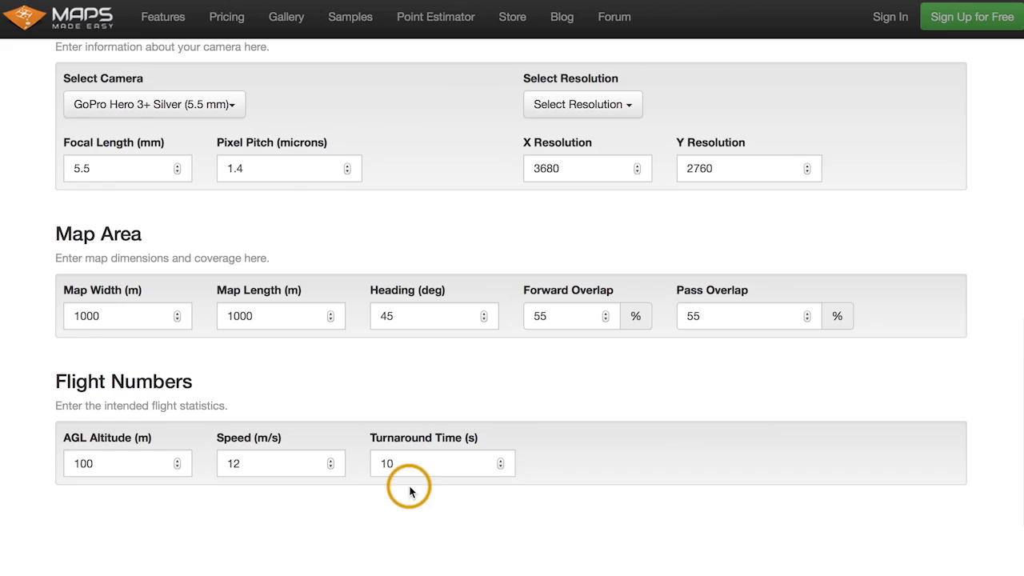
pyautogui.doubleClick(252, 462)
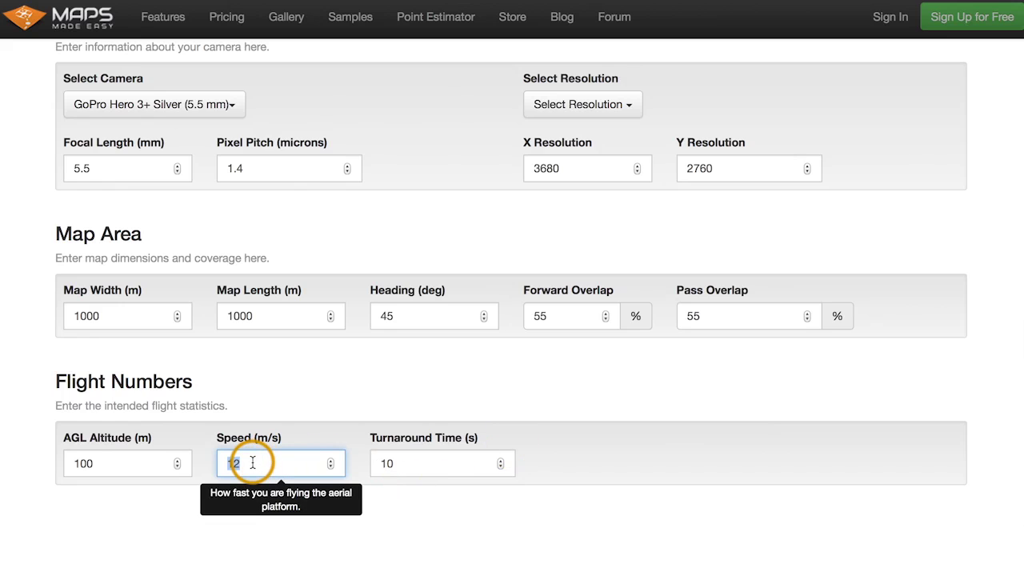
pyautogui.write('10')
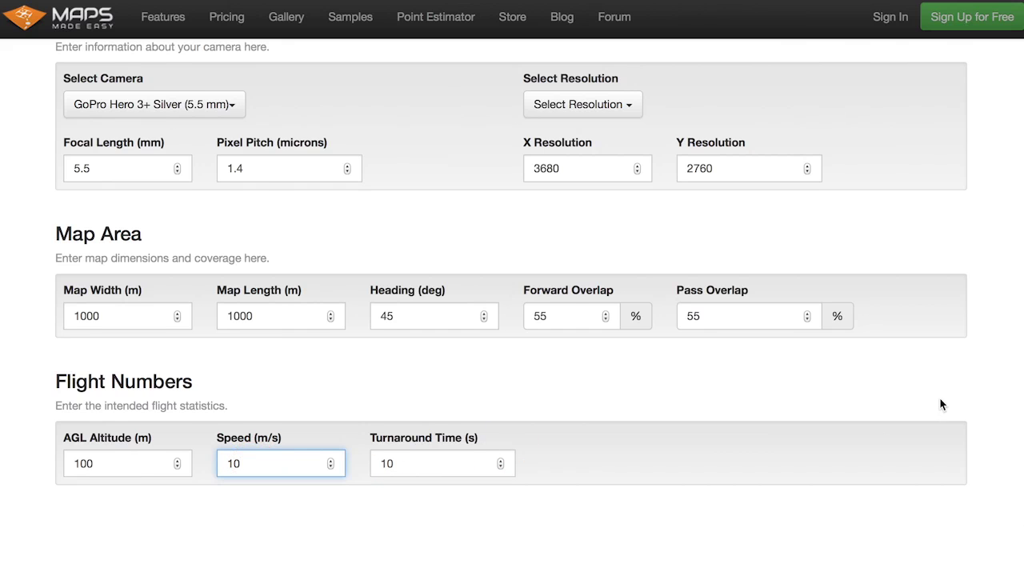
pyautogui.scroll(10, 940, 404)
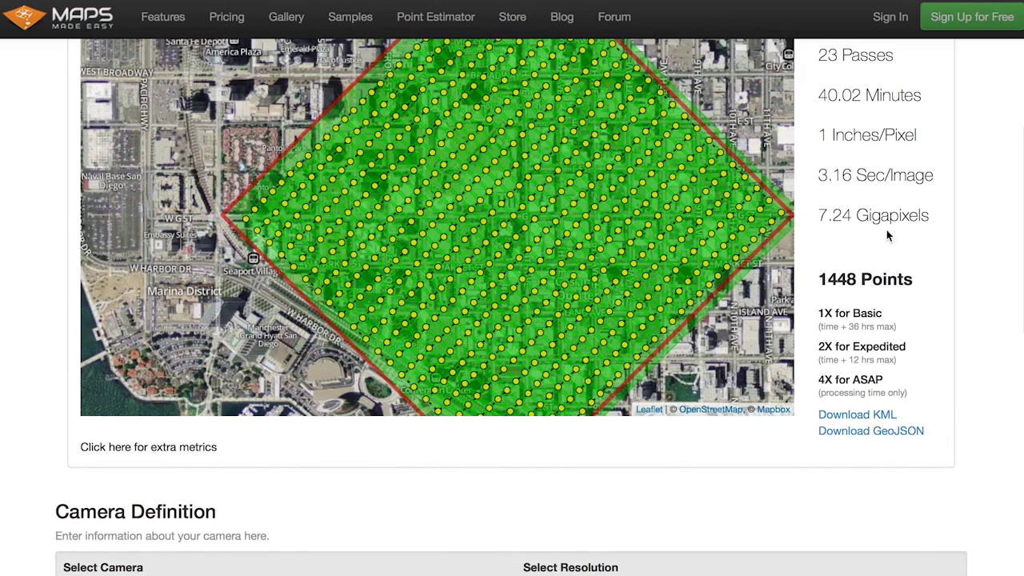
pyautogui.scroll(-4, 974, 313)
pyautogui.scroll(3, 975, 313)
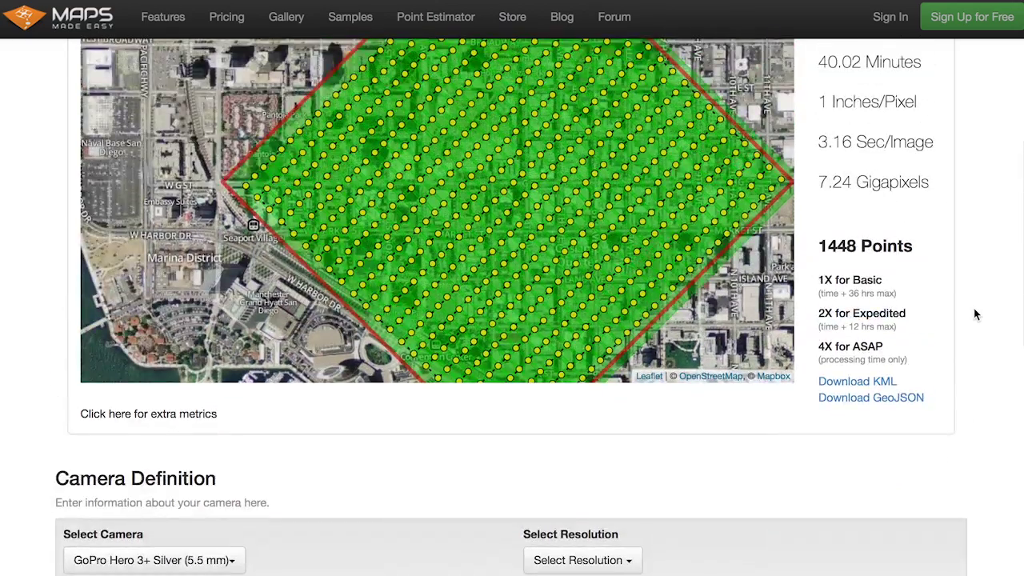
# - Set the flight speed to 15 m/s and check the resulting seconds-per-image estimate
pyautogui.scroll(-5, 975, 314)
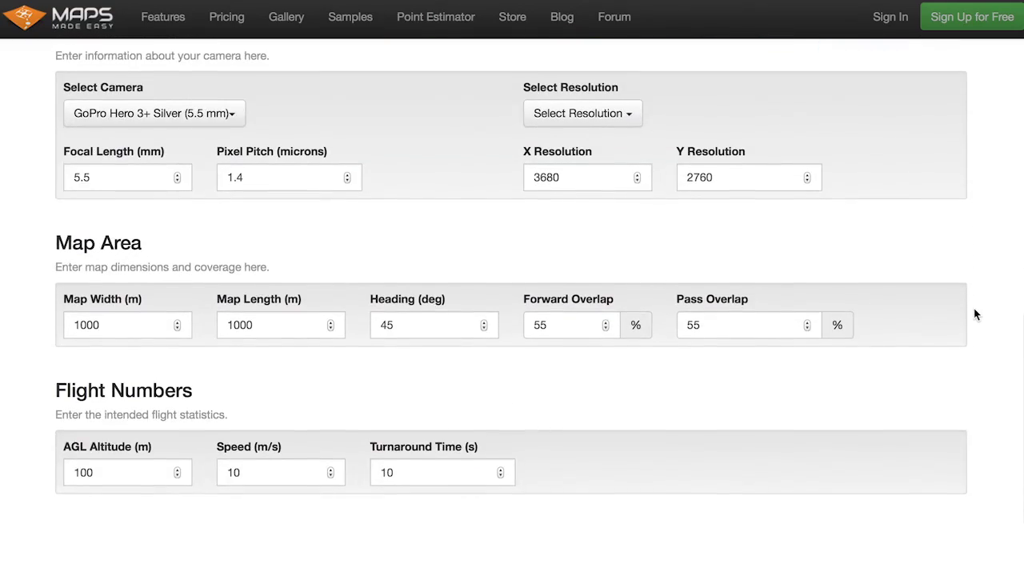
pyautogui.doubleClick(253, 474)
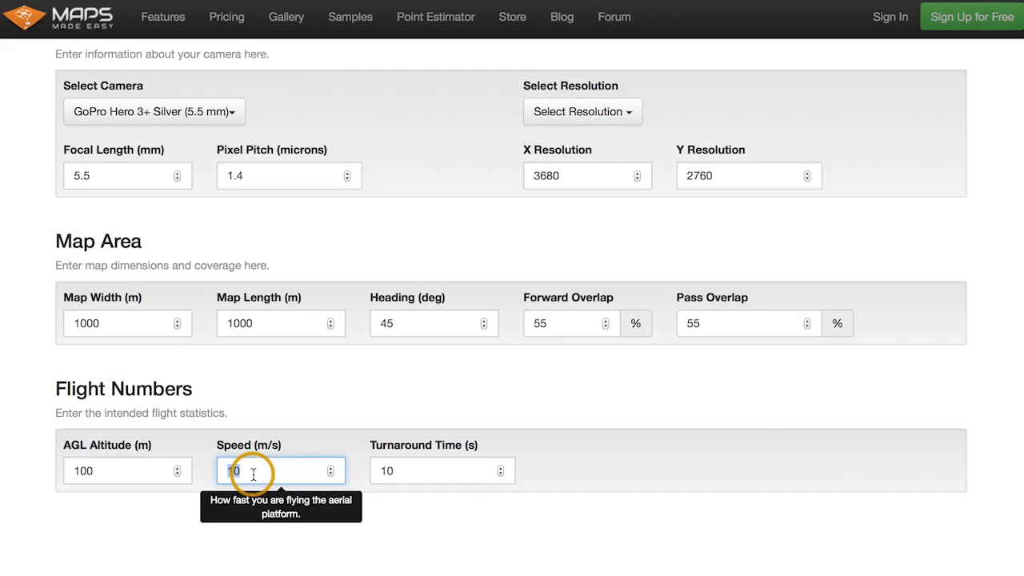
pyautogui.write('15')
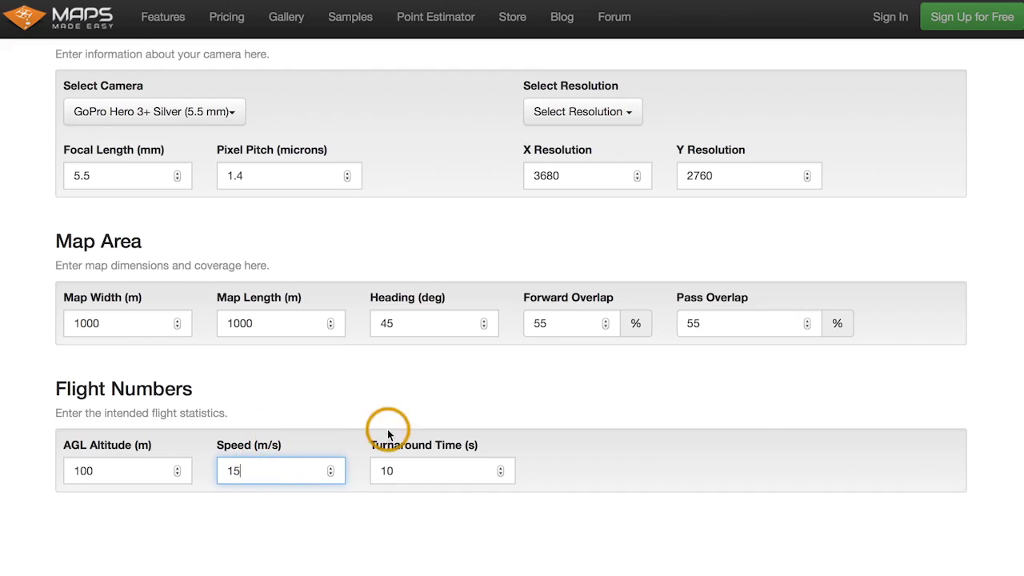
pyautogui.scroll(7, 981, 400)
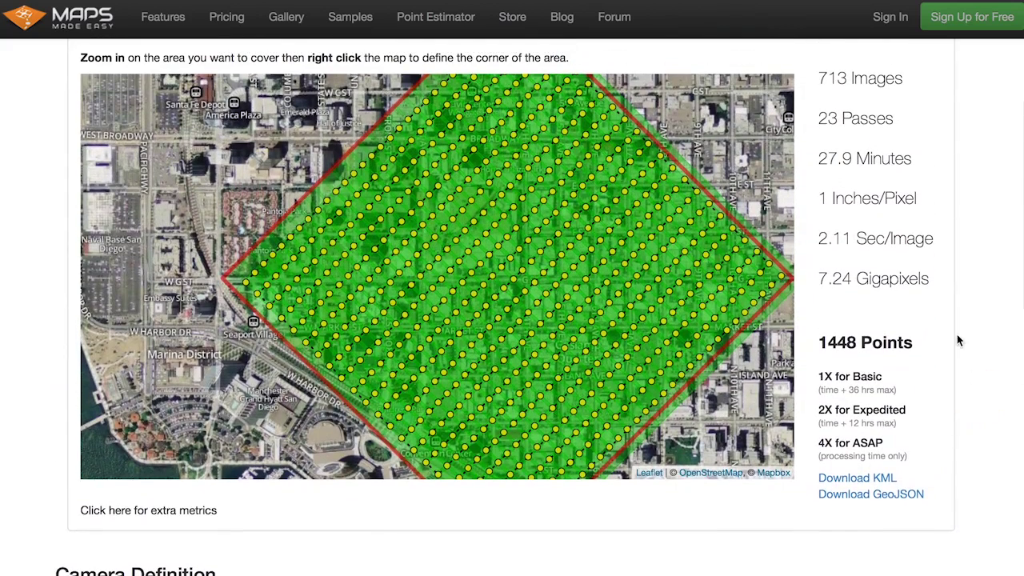
pyautogui.moveTo(818, 238); pyautogui.dragTo(878, 238)
pyautogui.click(878, 237)
# - Set the flight speed back to 12 m/s and recheck the seconds-per-image estimate
pyautogui.scroll(-5, 973, 342)
pyautogui.scroll(-2, 974, 348)
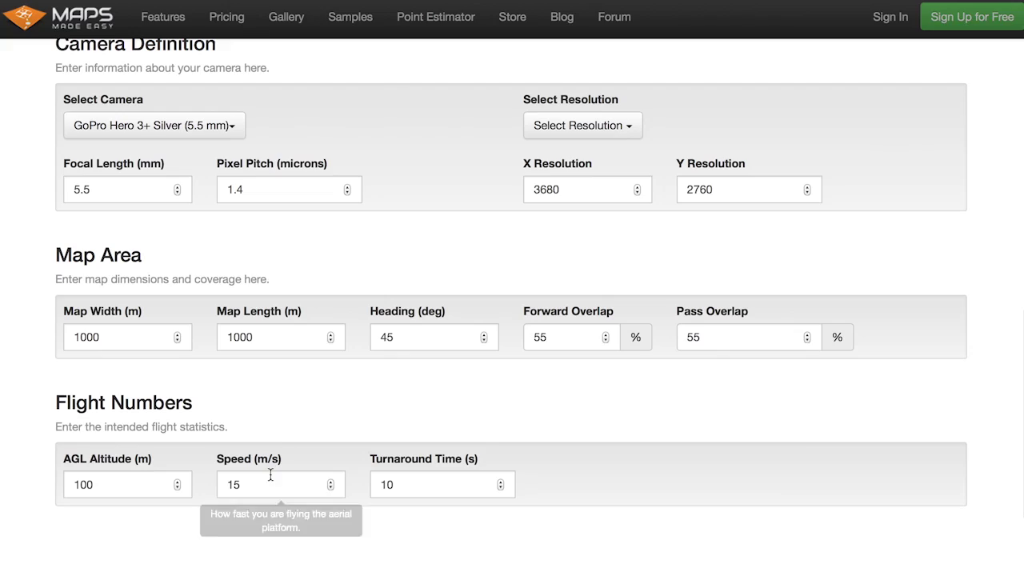
pyautogui.doubleClick(264, 479)
pyautogui.write('12')
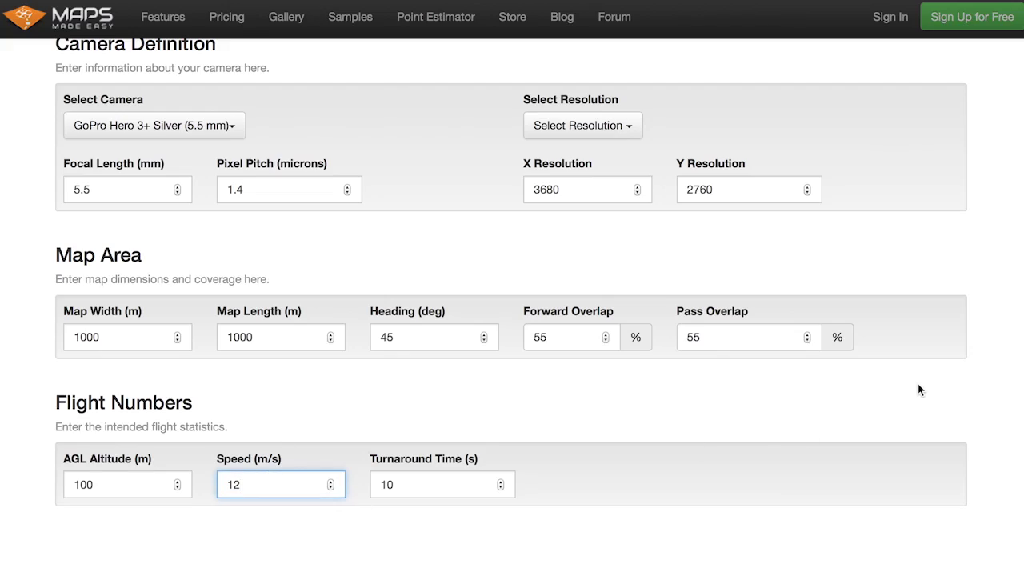
pyautogui.scroll(7, 1007, 394)
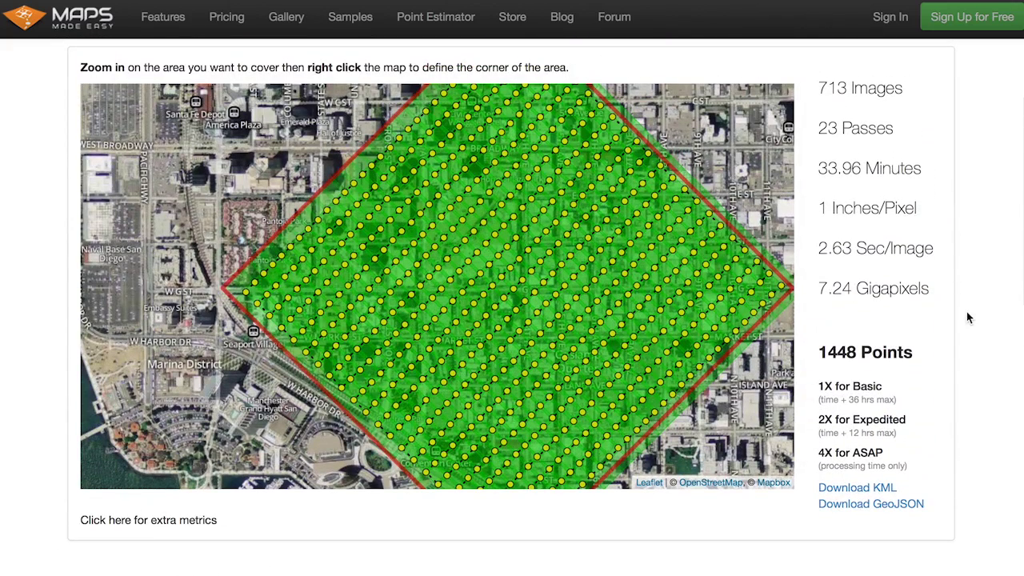
pyautogui.moveTo(834, 251)
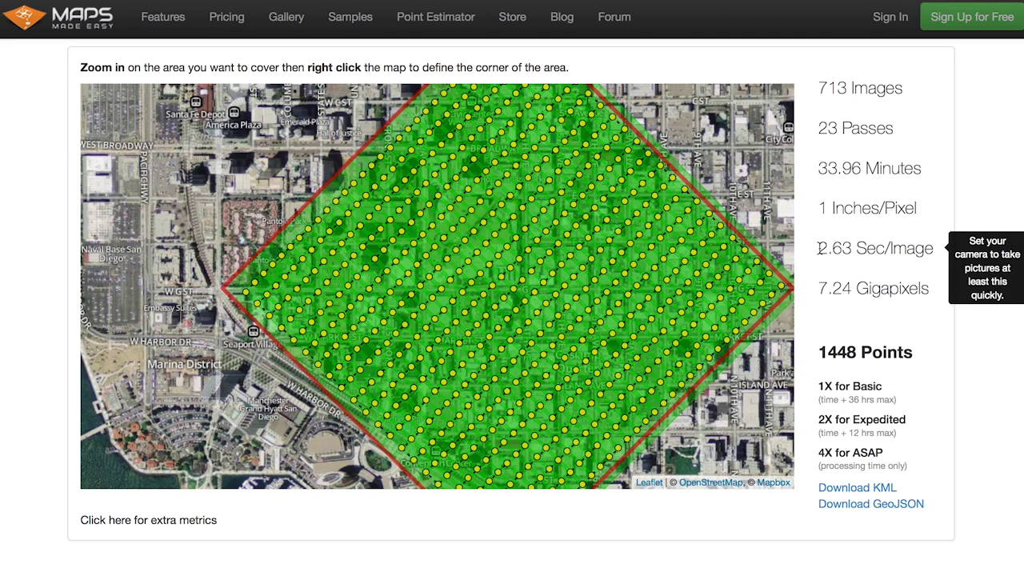
pyautogui.moveTo(817, 249); pyautogui.dragTo(890, 240)
pyautogui.click(891, 240)
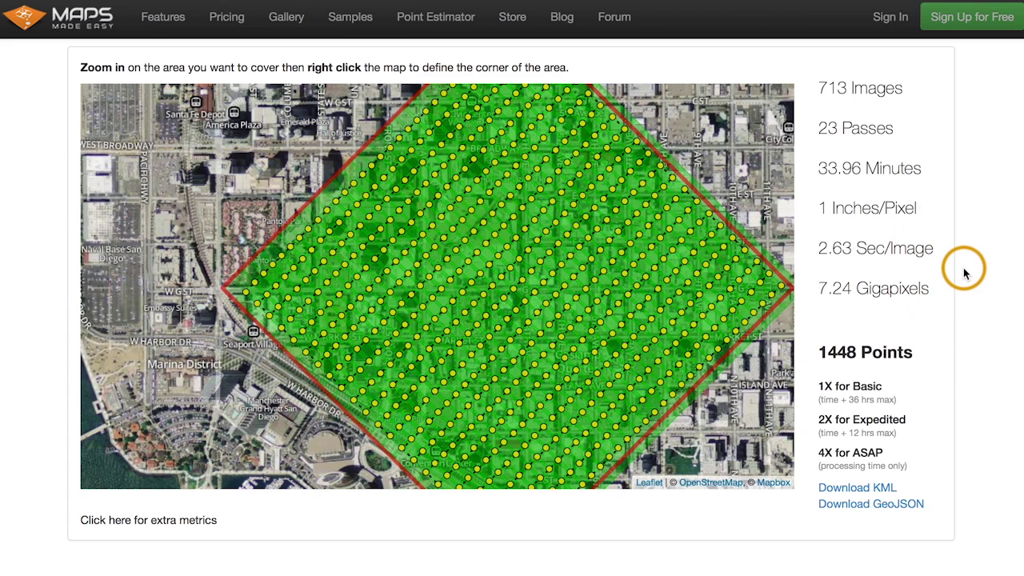
# - Set the forward overlap of the map area to 65% and return to the updated estimates
pyautogui.scroll(-10, 964, 273)
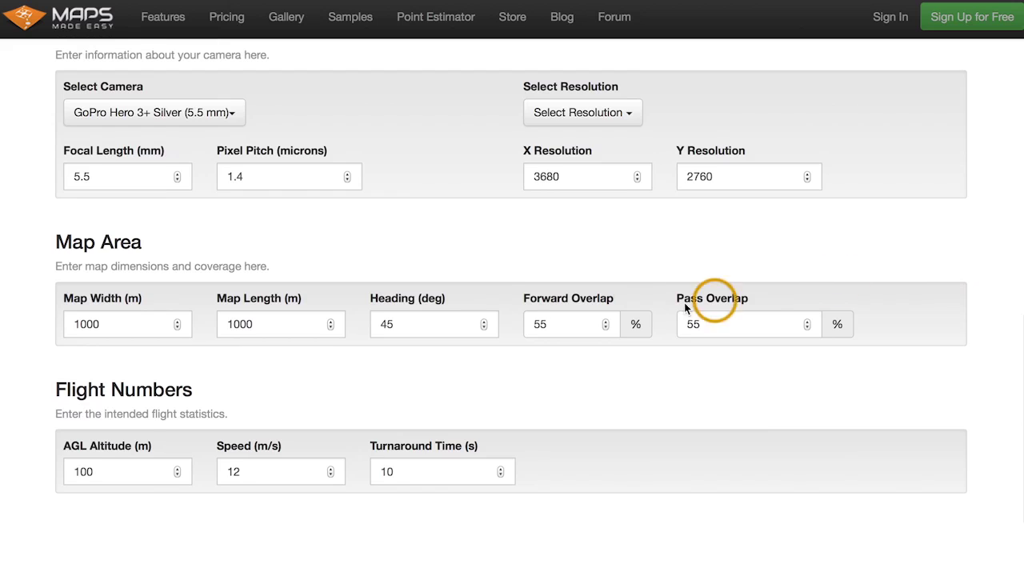
pyautogui.doubleClick(565, 323)
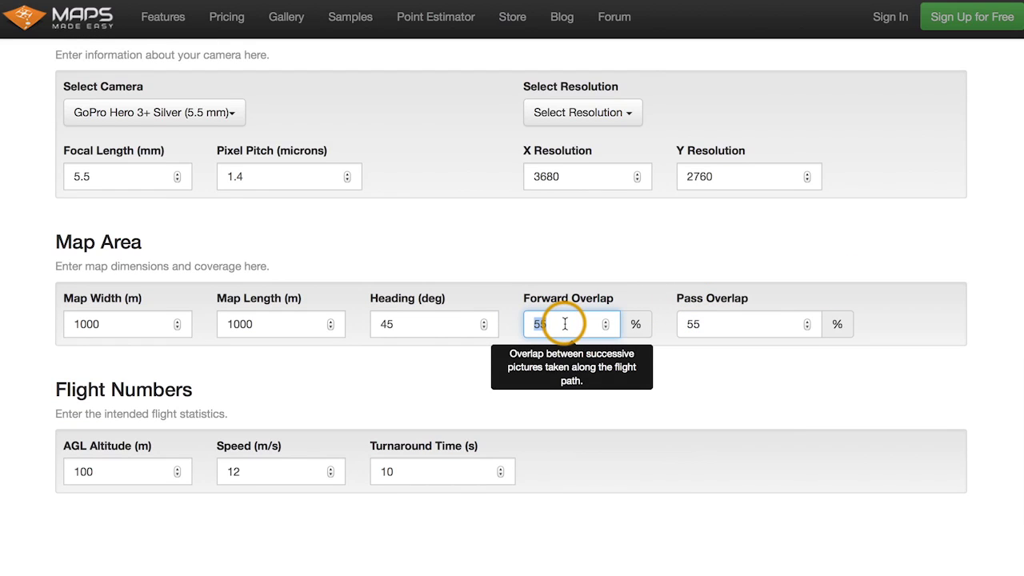
pyautogui.write('65')
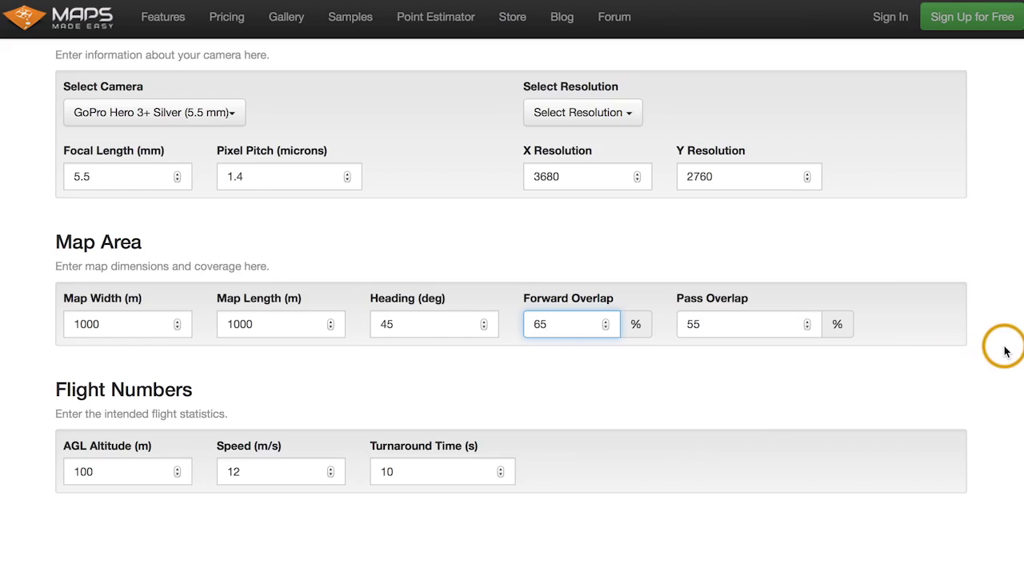
pyautogui.scroll(6, 1005, 352)
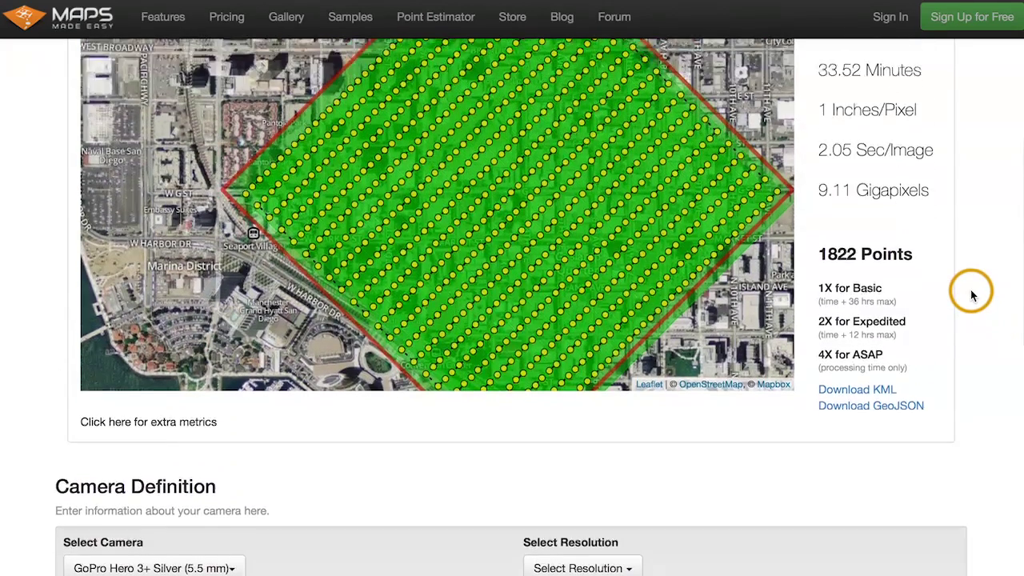
pyautogui.scroll(2, 972, 295)
# - Examine the seconds per image, flight minutes and number of images estimated with the 65% forward overlap
pyautogui.moveTo(844, 220)
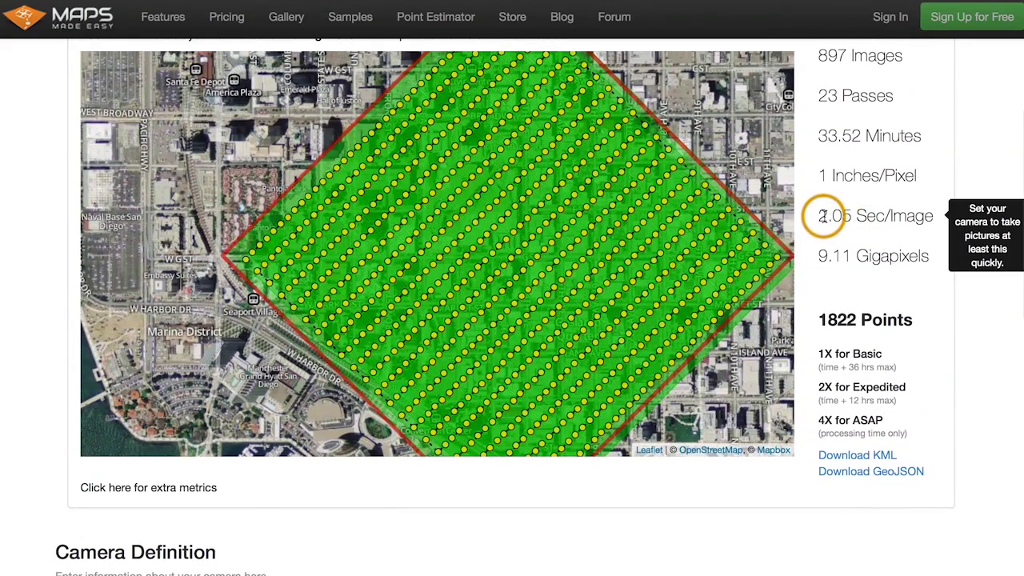
pyautogui.scroll(2, 905, 220)
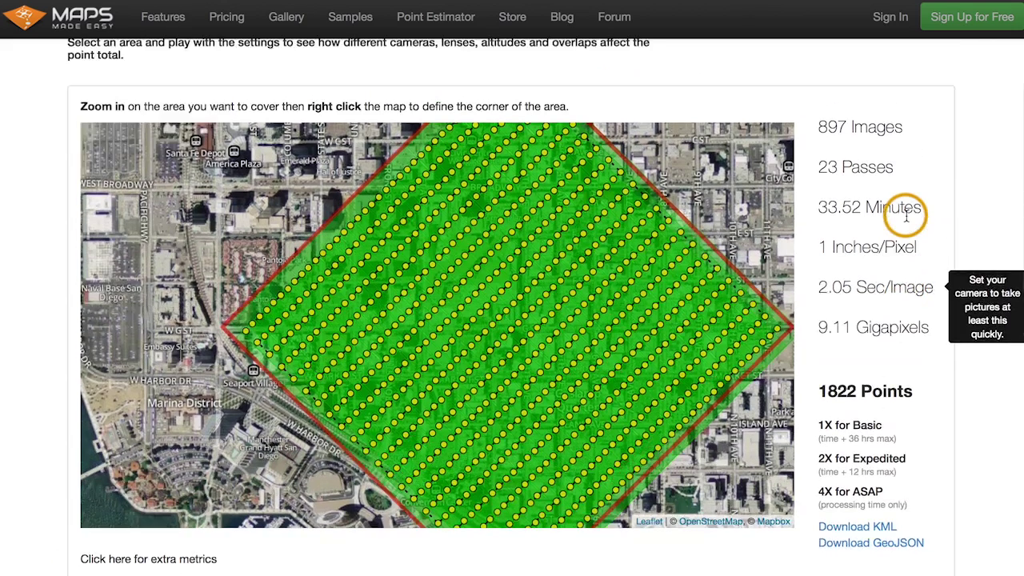
pyautogui.moveTo(908, 212)
pyautogui.moveTo(870, 302)
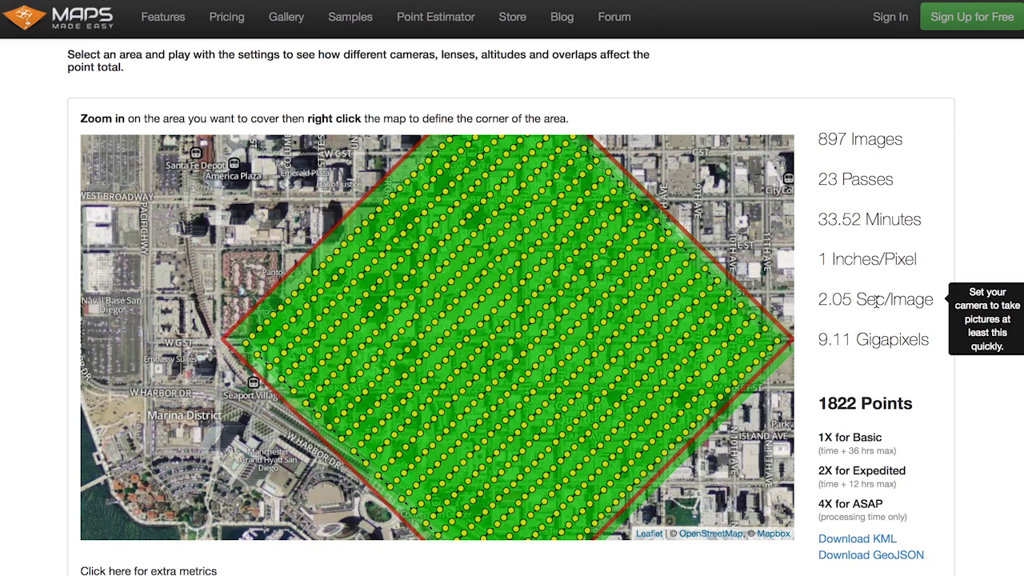
pyautogui.click(877, 301)
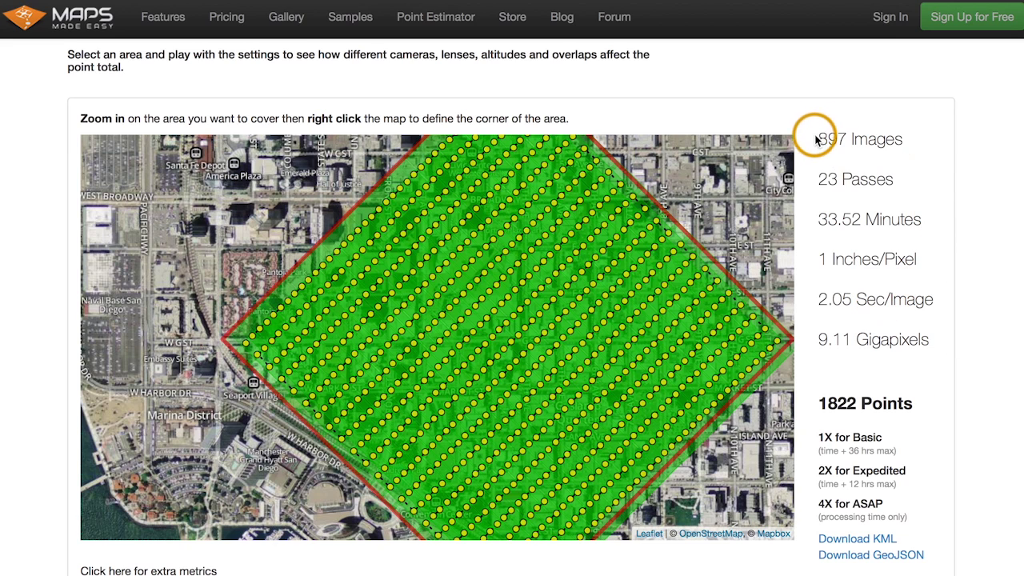
pyautogui.moveTo(813, 136); pyautogui.dragTo(884, 137)
pyautogui.click(885, 134)
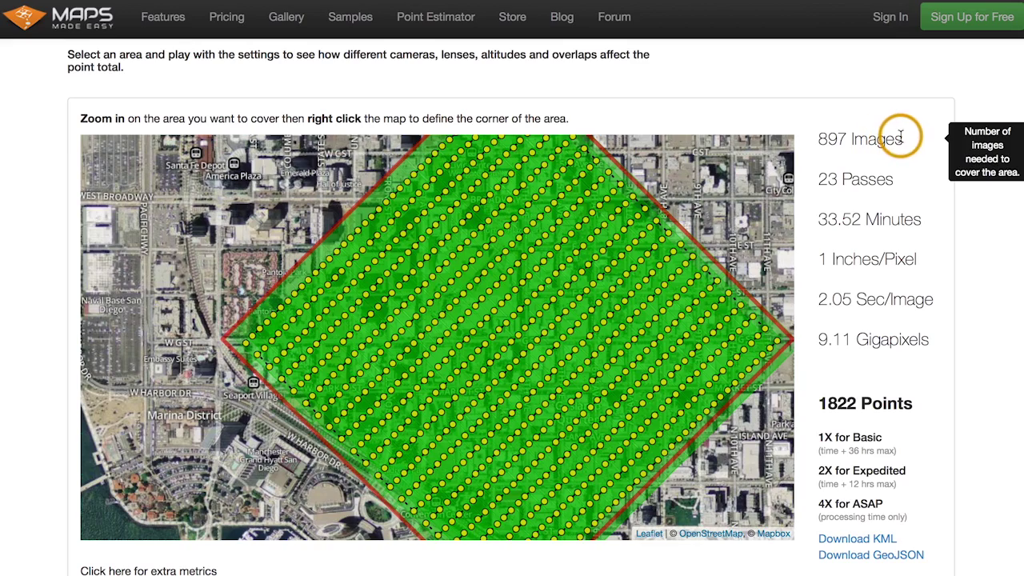
pyautogui.click(985, 244)
pyautogui.scroll(-2, 984, 248)
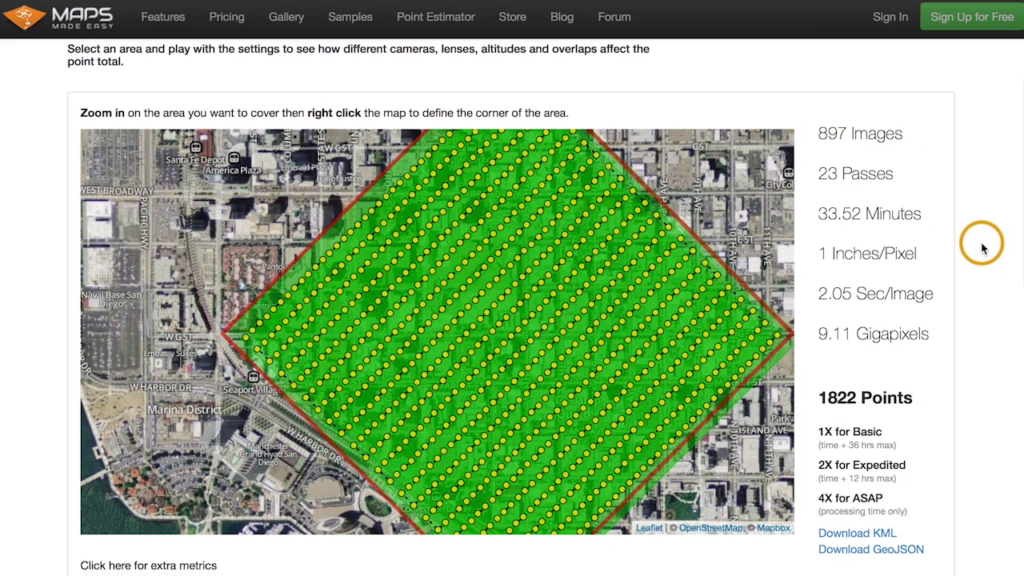